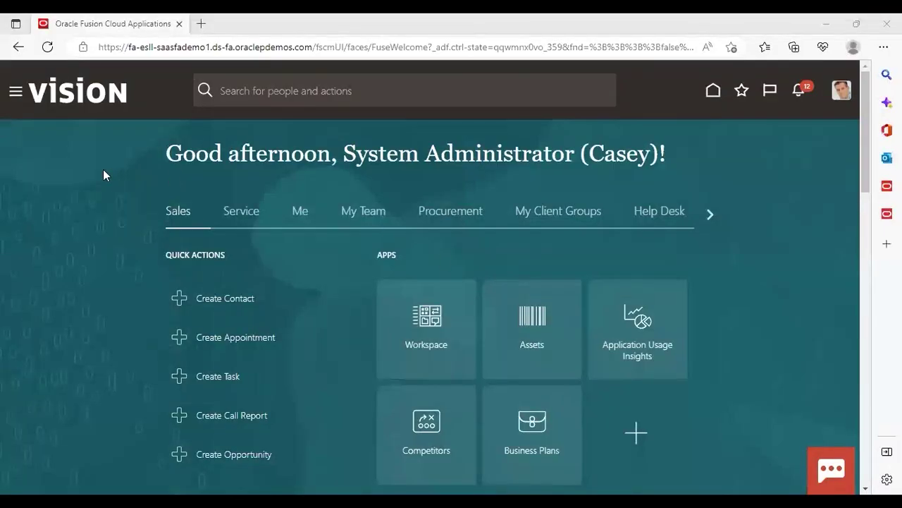
# Step: Open the Leases work area under Lease Accounting
pyautogui.click(17, 91)
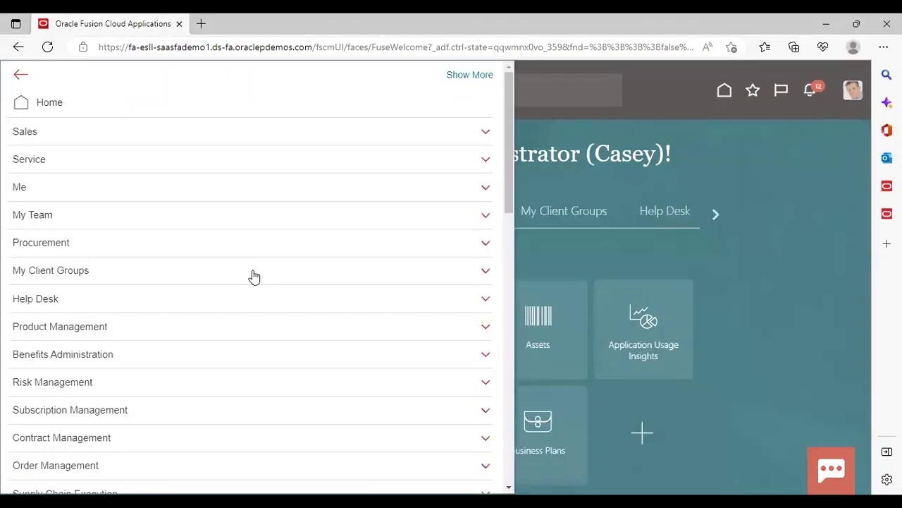
pyautogui.scroll(-5, 509, 485)
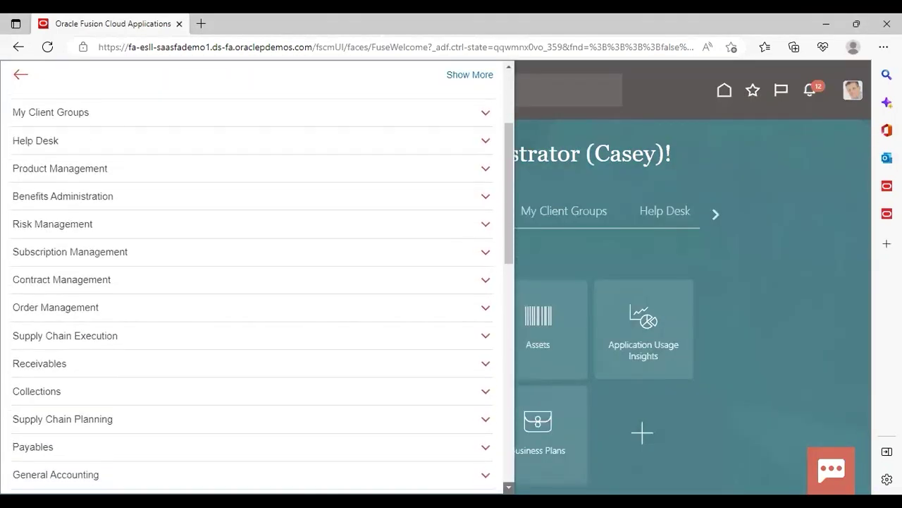
pyautogui.scroll(-3, 449, 413)
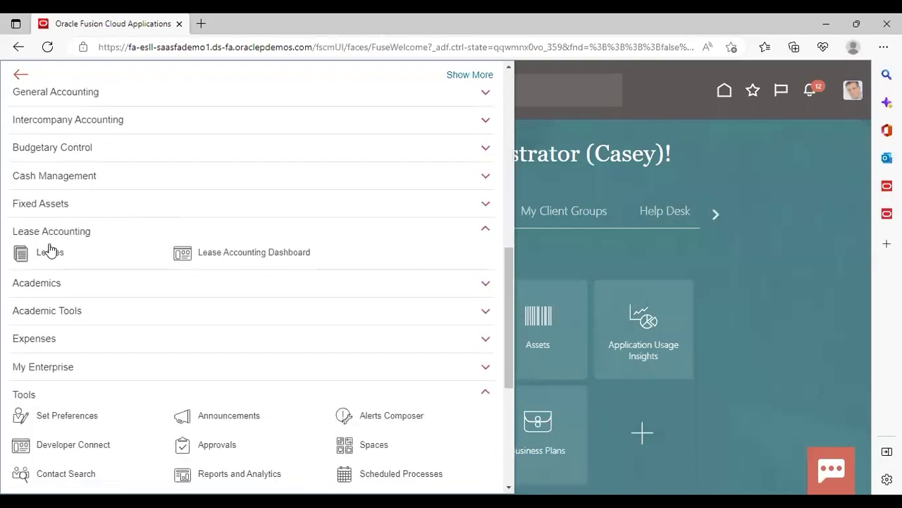
pyautogui.click(44, 256)
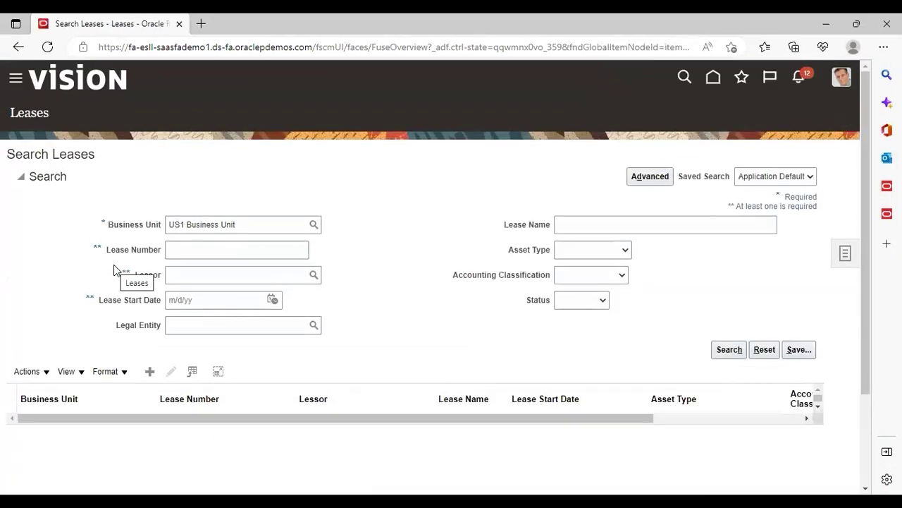
# Step: Start creating a new lease and enter "Lease Number1" as its lease number
pyautogui.click(146, 377)
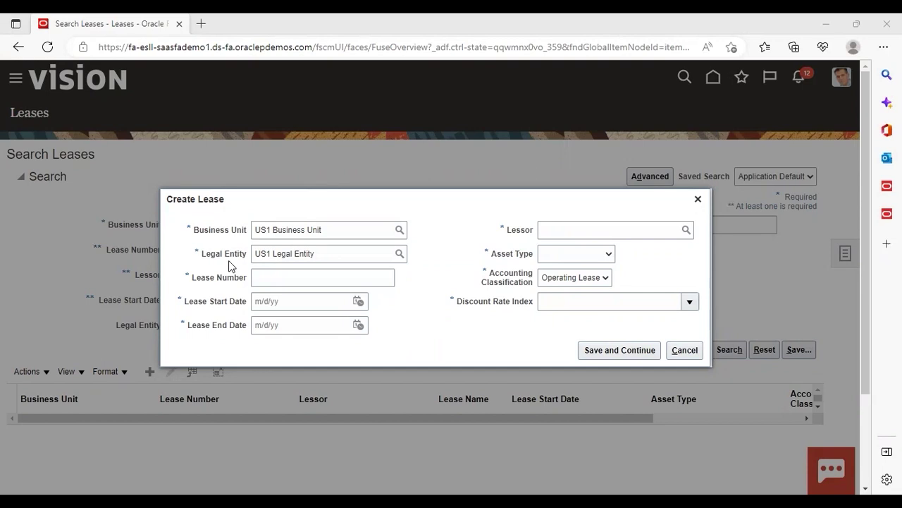
pyautogui.click(333, 277)
pyautogui.write('Lease ')
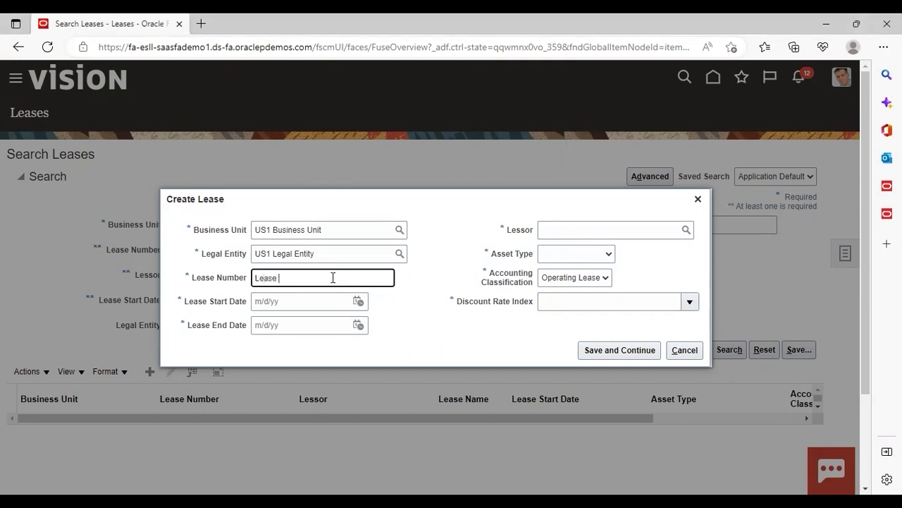
pyautogui.write('Number1')
pyautogui.click(393, 324)
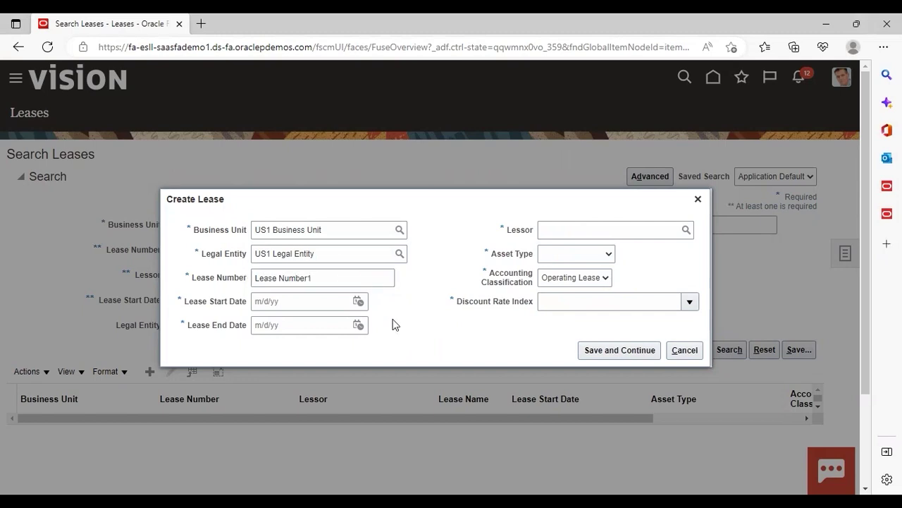
# Step: Set the lease start date to 1/1/21 and the lease end date to 12/31/22
pyautogui.click(359, 304)
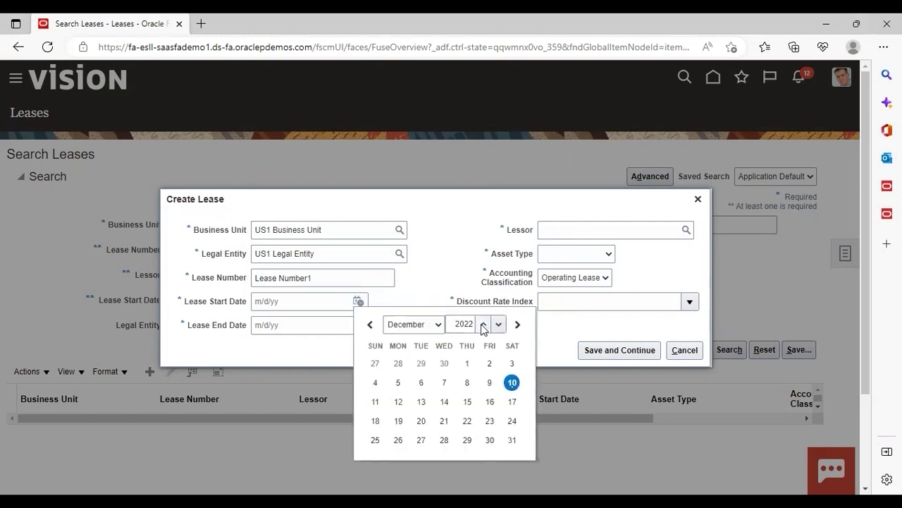
pyautogui.click(484, 324)
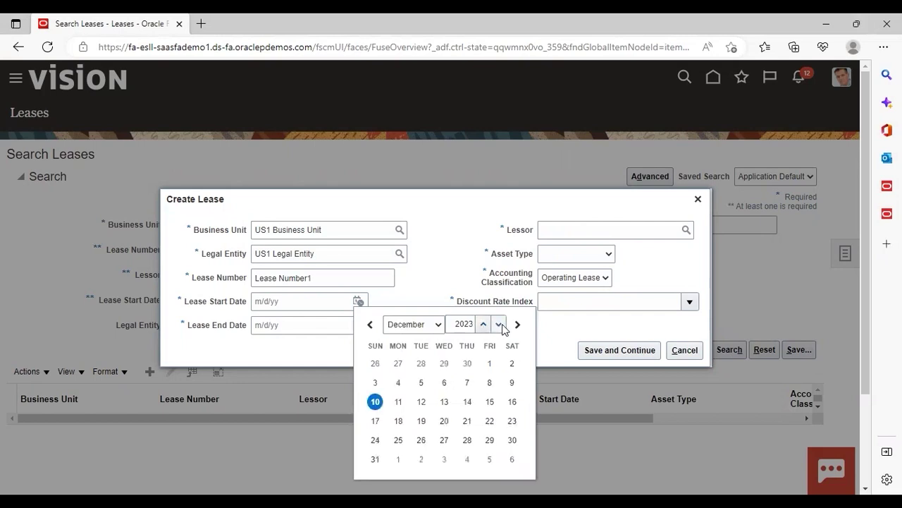
pyautogui.doubleClick(500, 325)
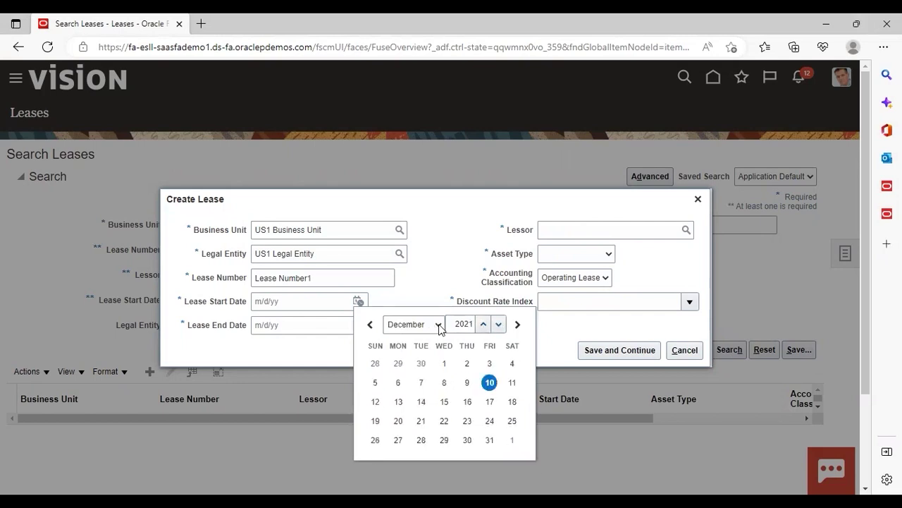
pyautogui.click(435, 325)
pyautogui.click(416, 343)
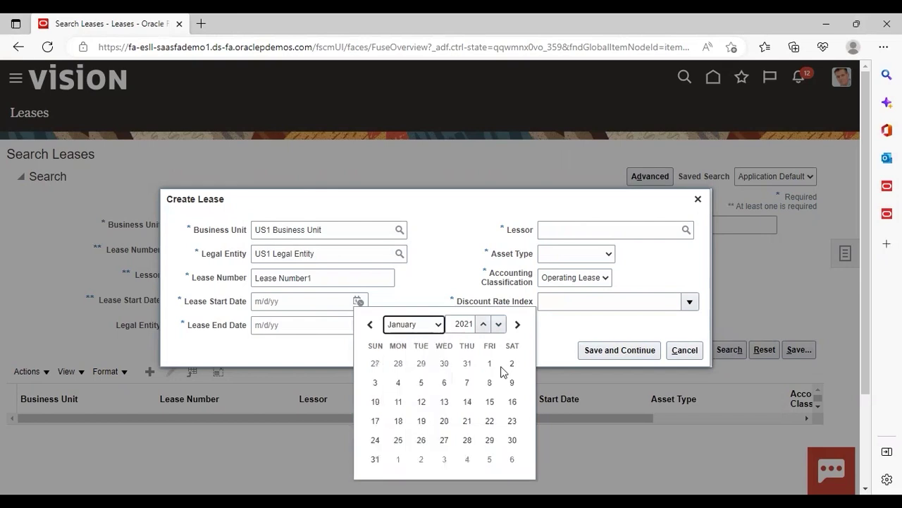
pyautogui.click(492, 363)
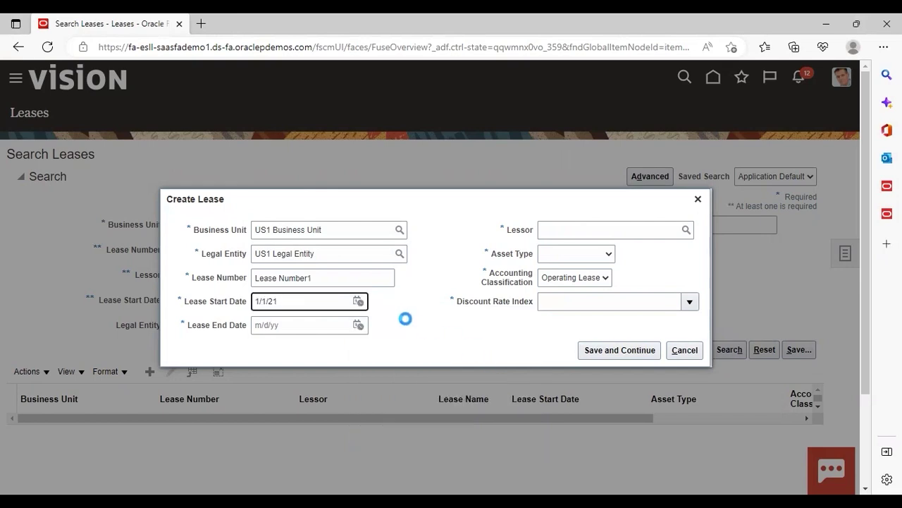
pyautogui.click(359, 326)
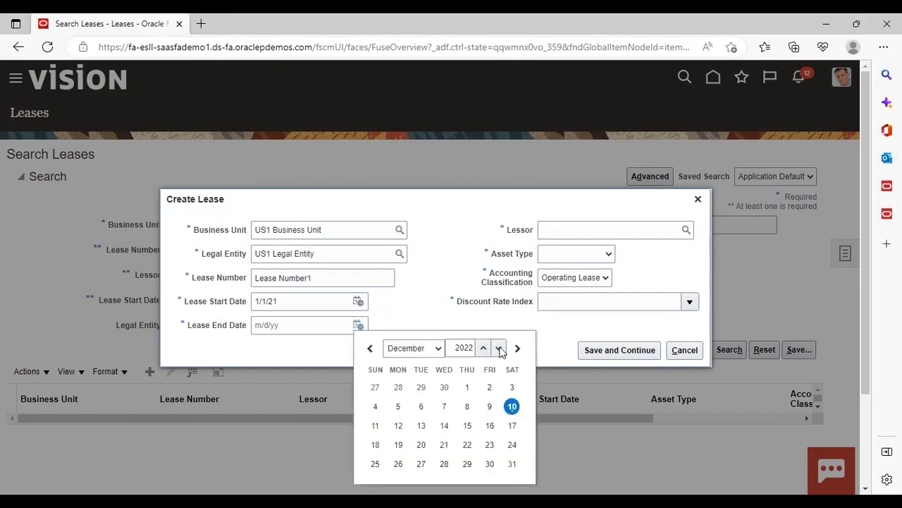
pyautogui.click(513, 464)
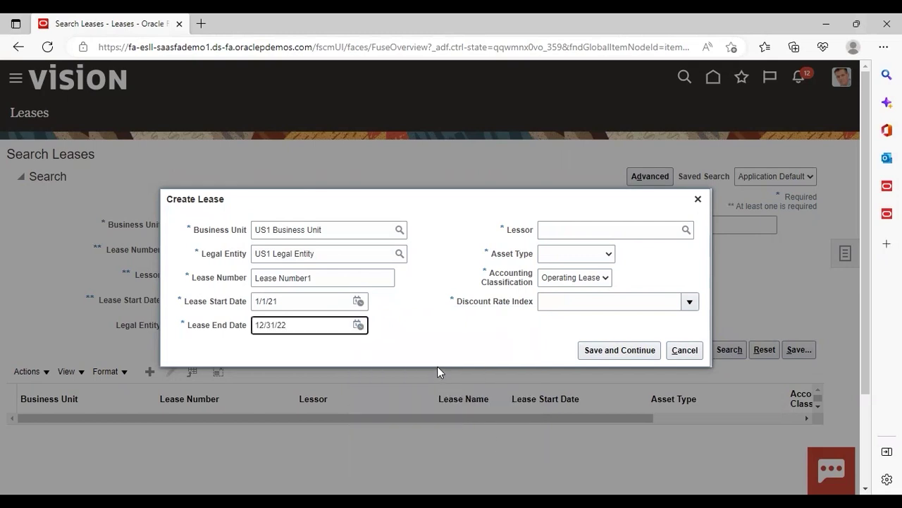
pyautogui.click(439, 336)
# Step: Look up "adva" as the lessor and choose Advanced Corp
pyautogui.click(646, 230)
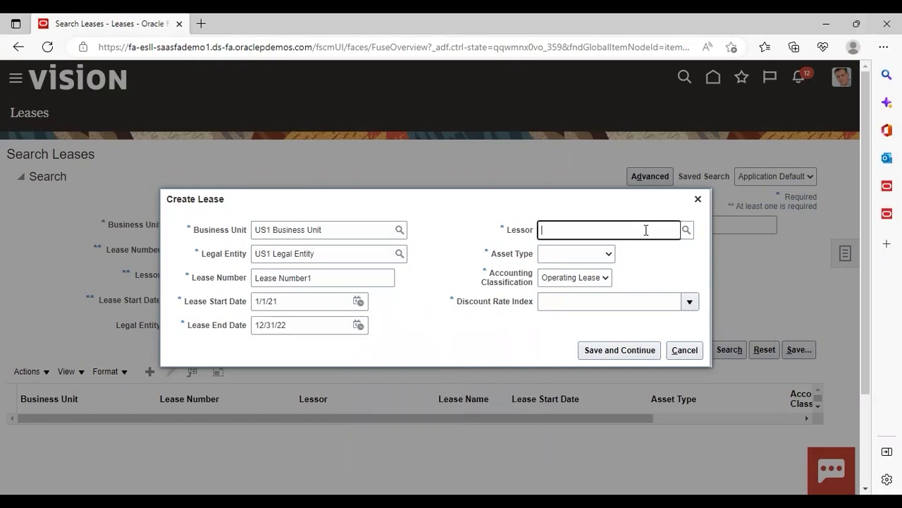
pyautogui.write('adva')
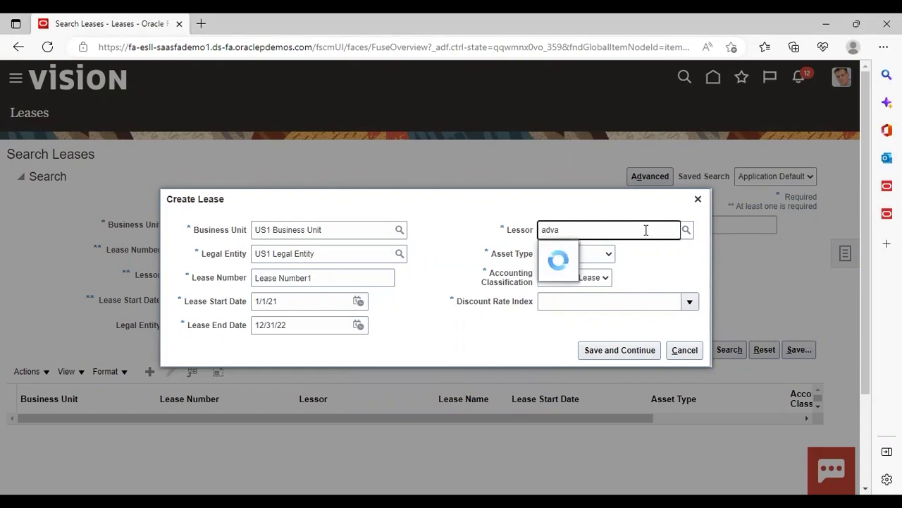
pyautogui.press('BackSpace')
pyautogui.press('BackSpace')
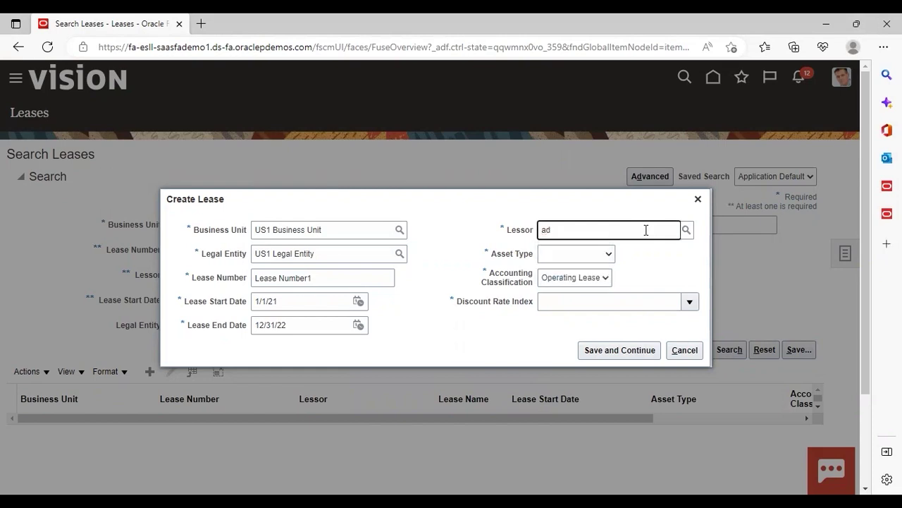
pyautogui.write('va')
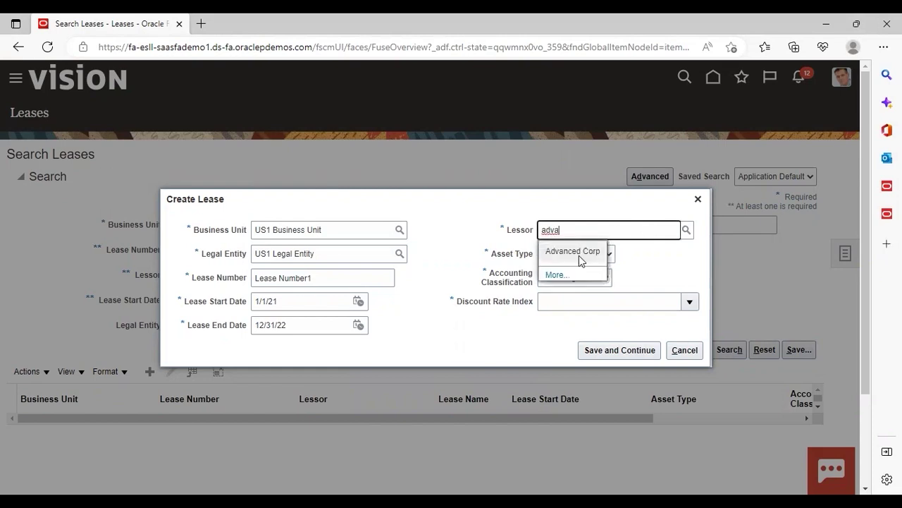
pyautogui.click(579, 255)
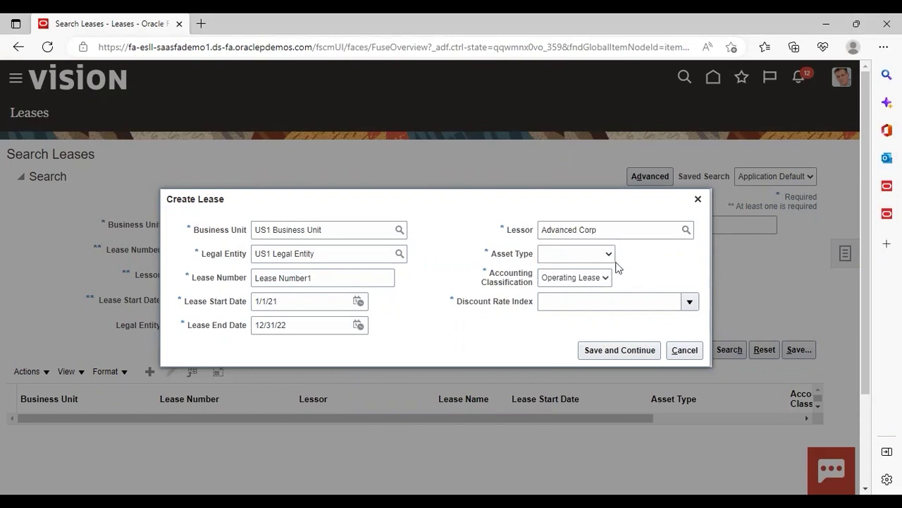
# Step: Set the asset type to Equipment Lease and the accounting classification to Finance Lease
pyautogui.click(611, 254)
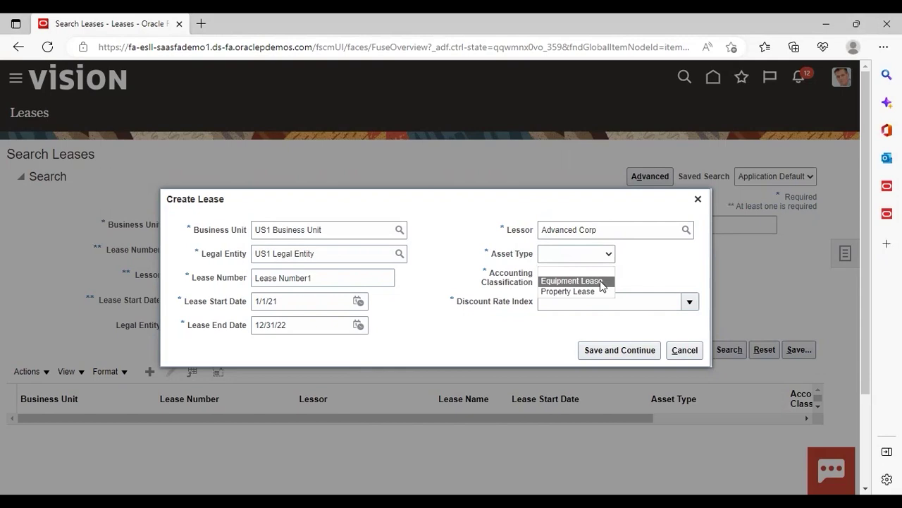
pyautogui.click(601, 282)
pyautogui.click(601, 279)
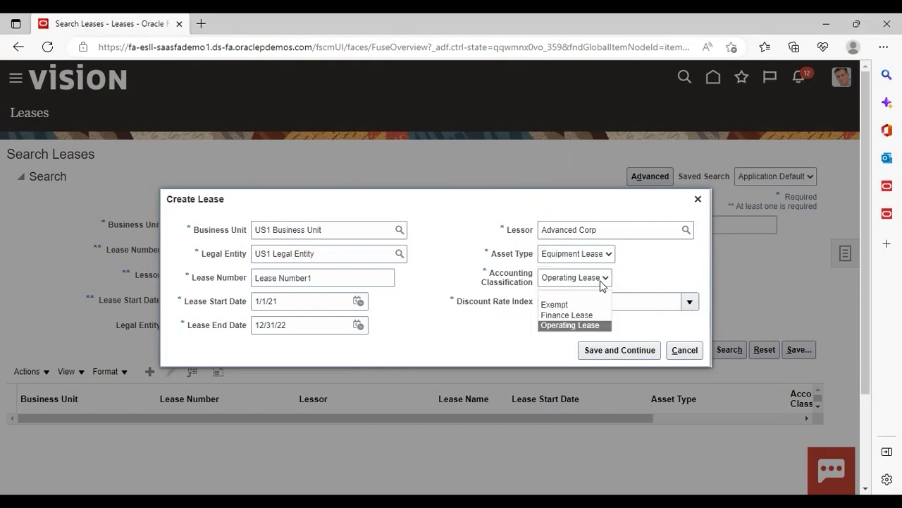
pyautogui.click(586, 316)
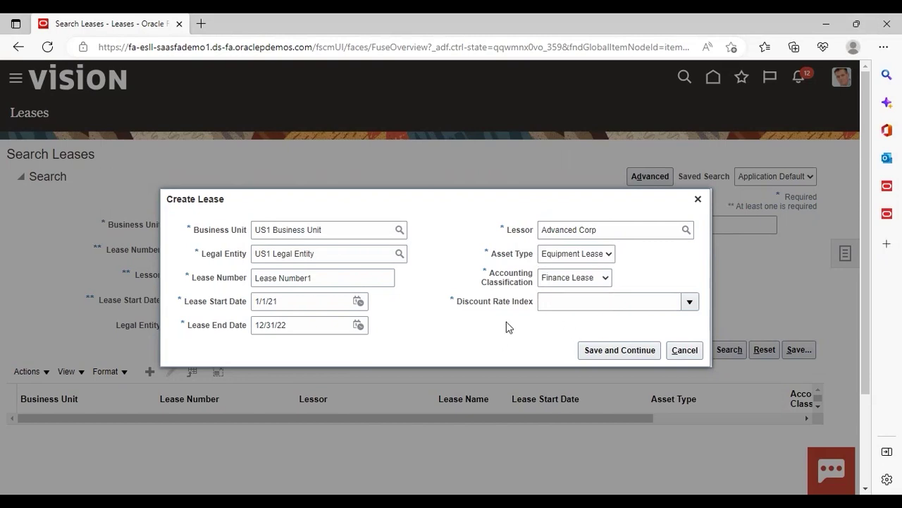
# Step: Choose "Leases with <10 years life" as the discount rate index, and save the new lease to continue to its details
pyautogui.click(691, 301)
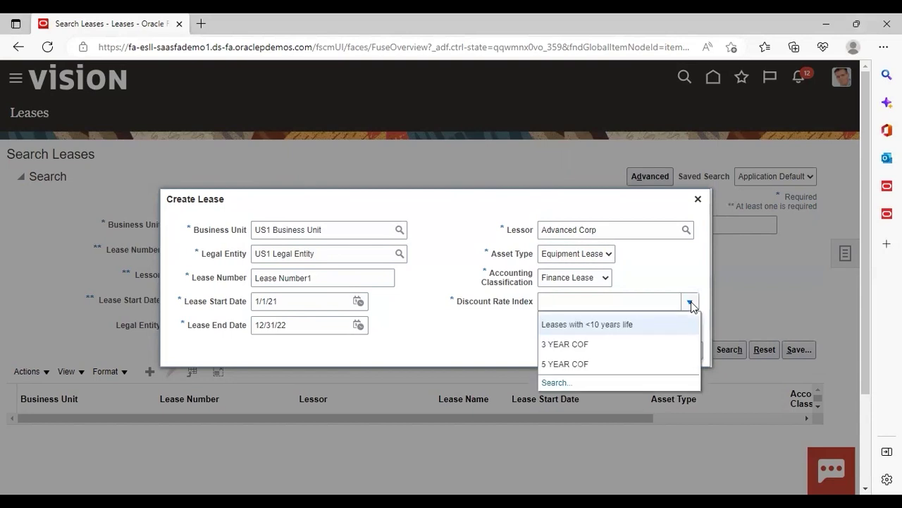
pyautogui.click(596, 324)
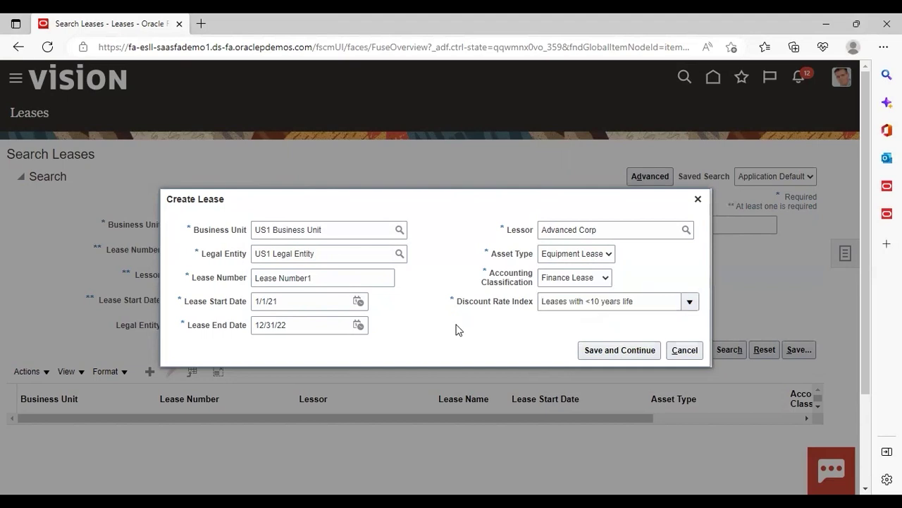
pyautogui.click(610, 356)
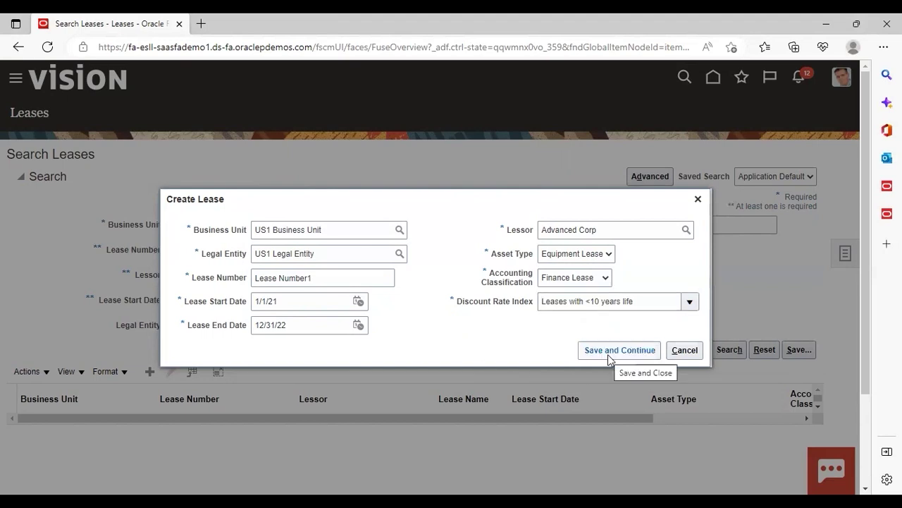
pyautogui.click(584, 350)
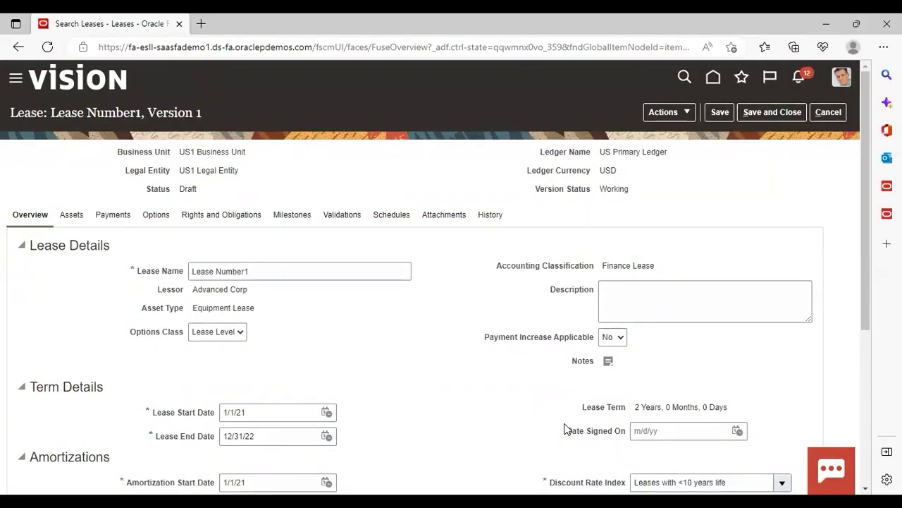
# Step: Start adding an asset to the lease and enter "Asset number1" as its asset number
pyautogui.scroll(-3, 437, 282)
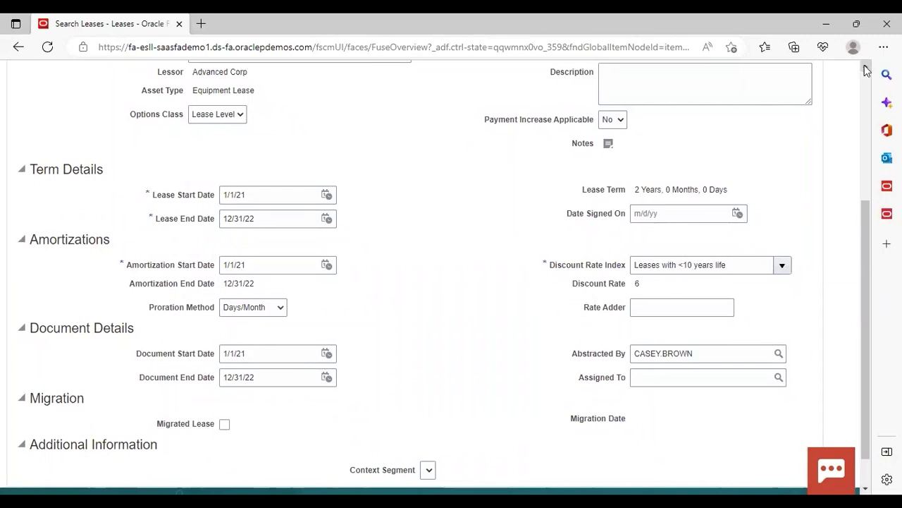
pyautogui.scroll(3, 866, 70)
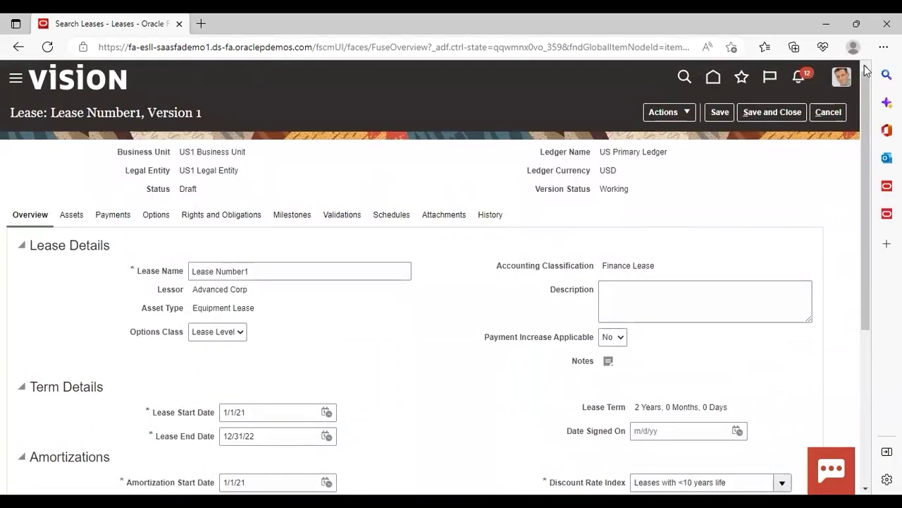
pyautogui.click(71, 214)
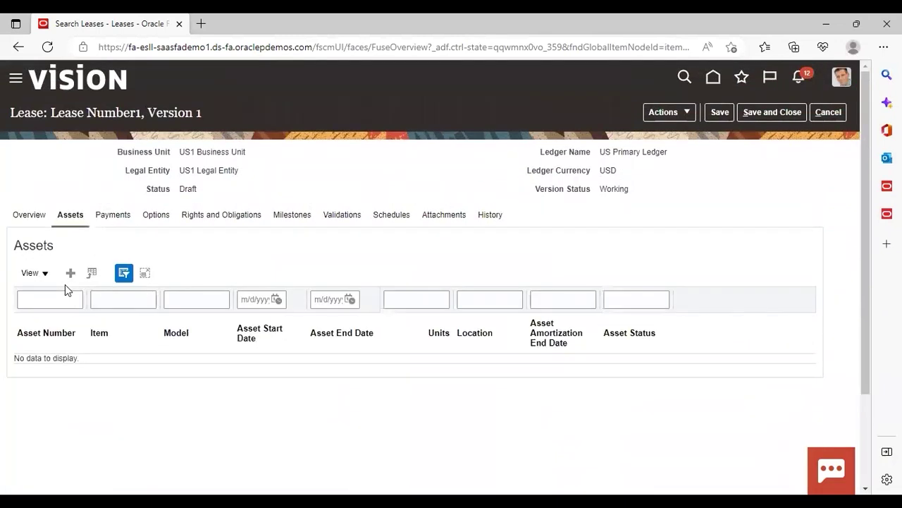
pyautogui.click(71, 274)
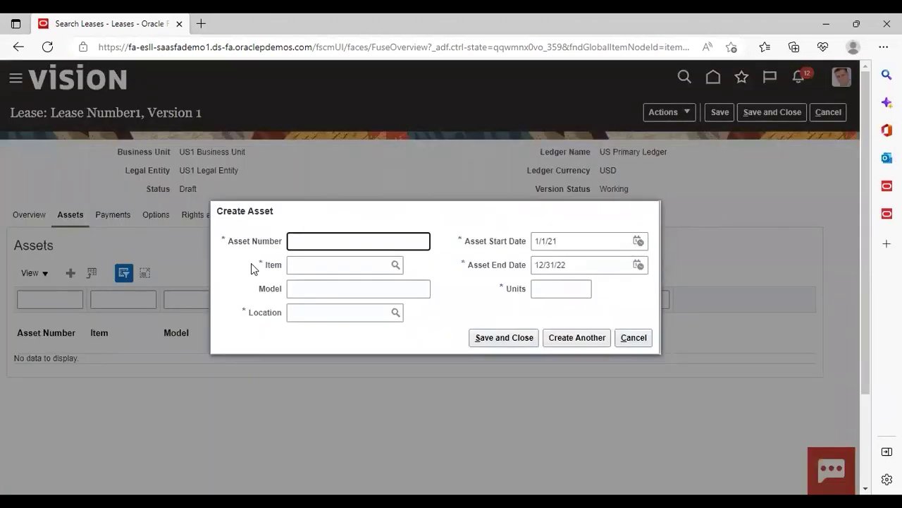
pyautogui.write('Asset number1')
# Step: Search the items for "conve" and assign Conveyor as the asset's item
pyautogui.click(395, 266)
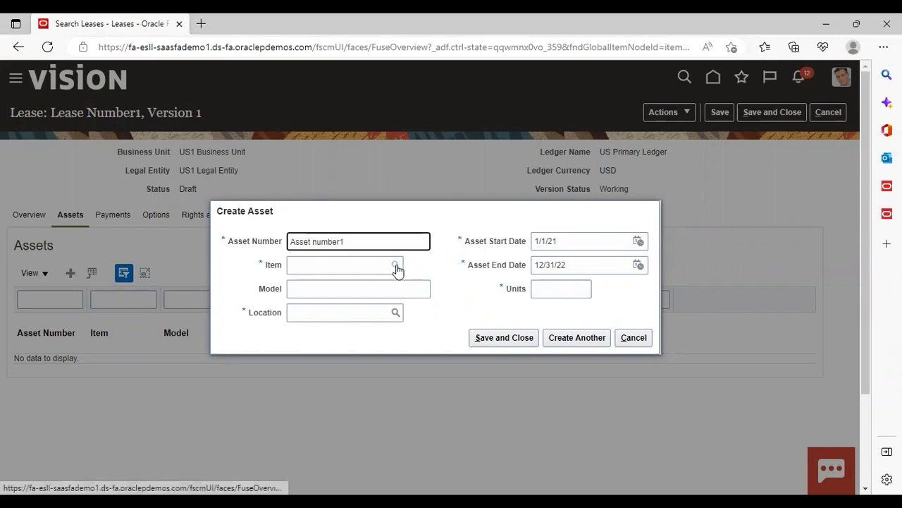
pyautogui.click(294, 262)
pyautogui.write('conve')
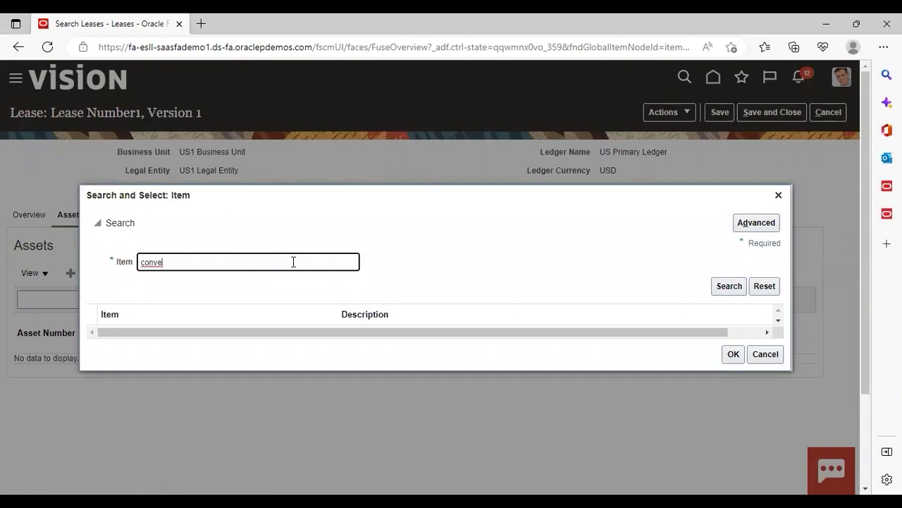
pyautogui.press('Return')
pyautogui.click(169, 324)
pyautogui.click(734, 366)
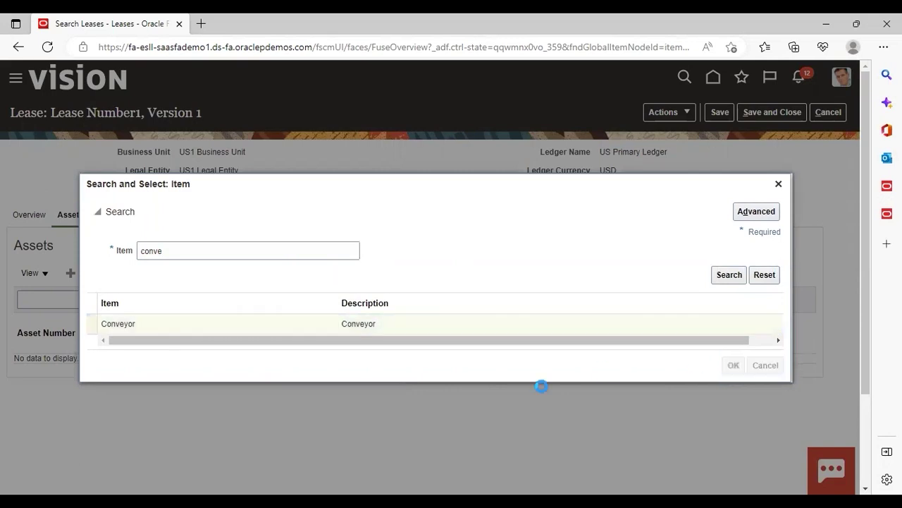
pyautogui.click(453, 287)
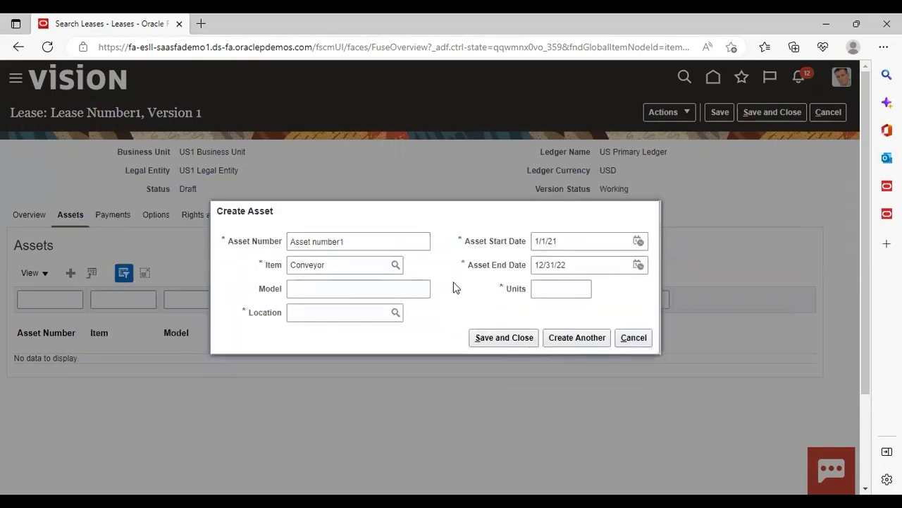
# Step: Search the locations for "us" and assign USLoc 0045 as the asset's location
pyautogui.click(395, 314)
pyautogui.click(393, 263)
pyautogui.write('us')
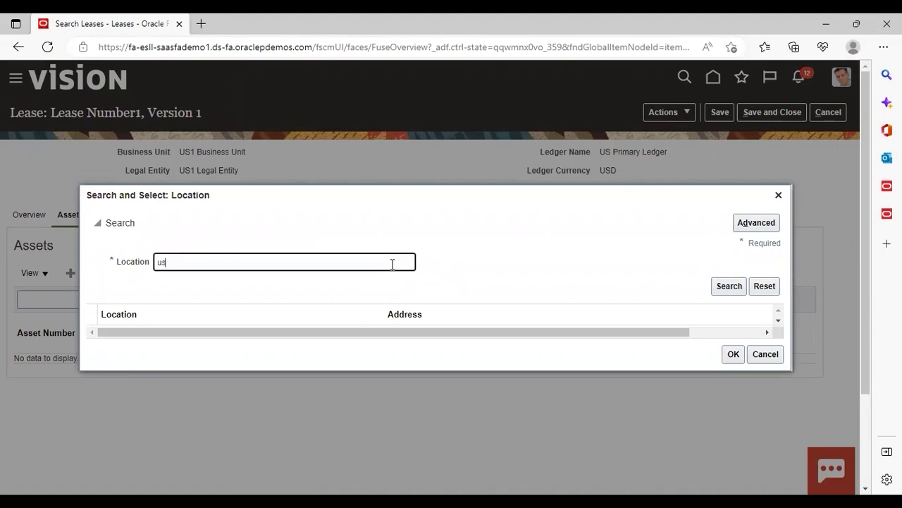
pyautogui.press('Return')
pyautogui.click(184, 276)
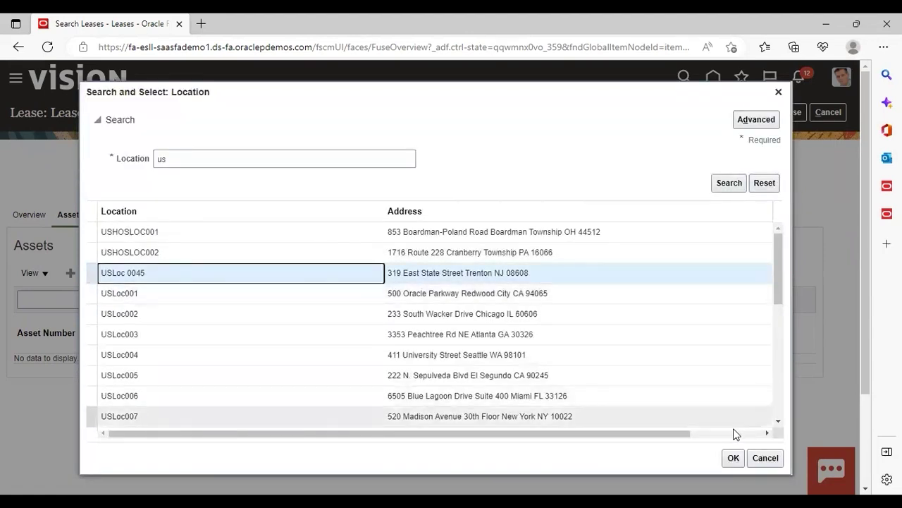
pyautogui.click(733, 459)
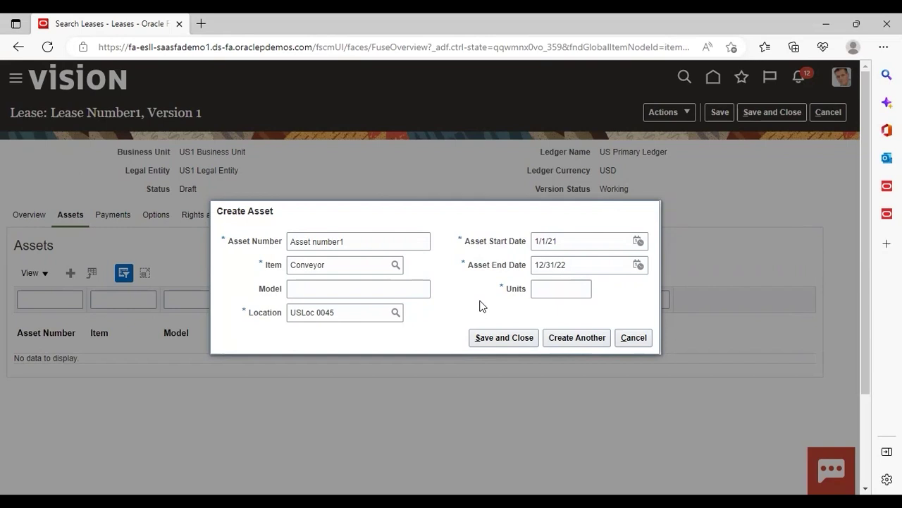
# Step: Set the asset's units to 1 and save the asset to the lease
pyautogui.click(558, 290)
pyautogui.write('1')
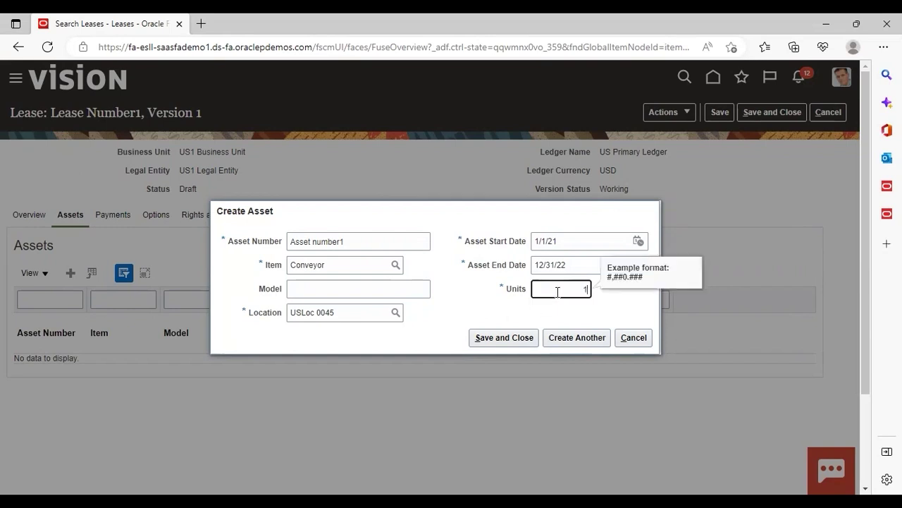
pyautogui.click(484, 302)
pyautogui.click(494, 339)
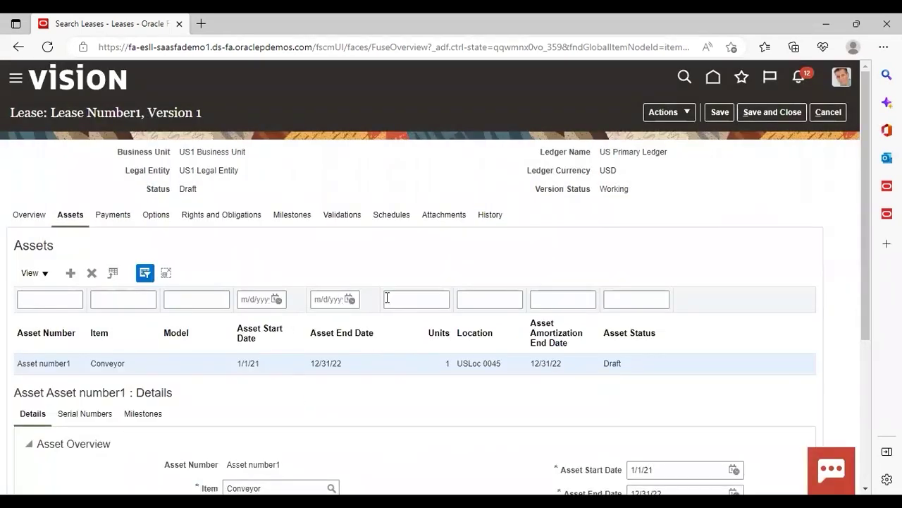
# Step: Start a new payment for the lease using the Equipment Lease Component-Rent payment template
pyautogui.click(115, 215)
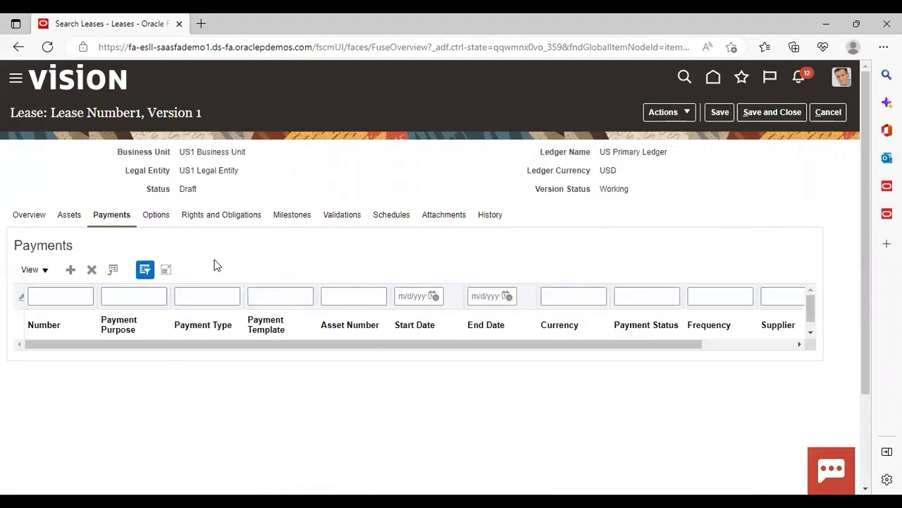
pyautogui.click(70, 269)
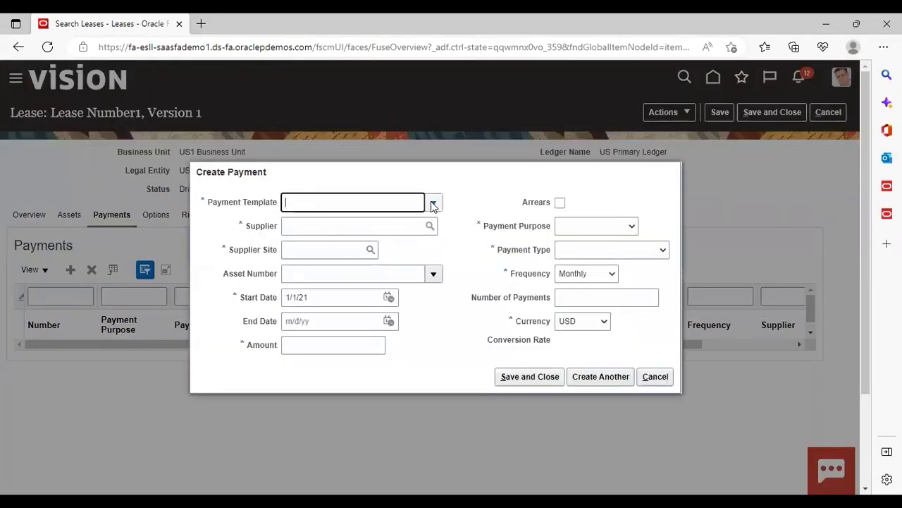
pyautogui.click(432, 203)
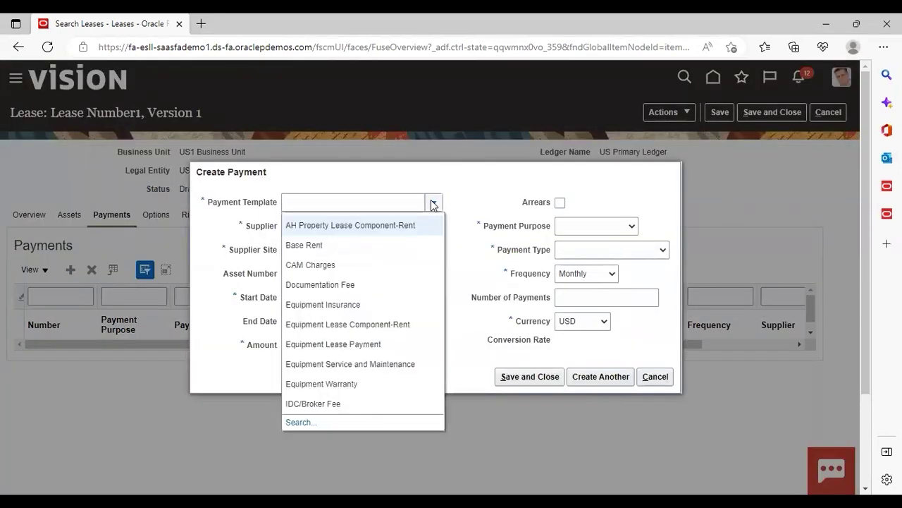
pyautogui.click(341, 324)
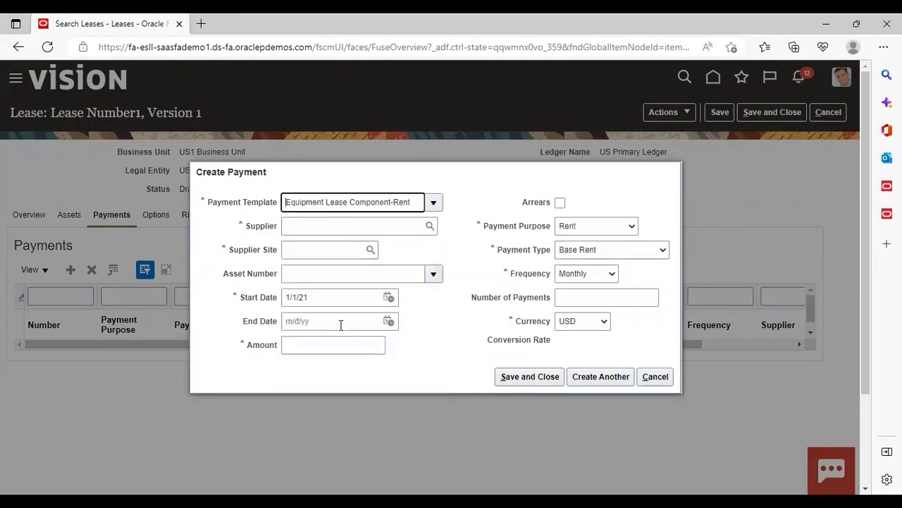
# Step: Set the payment's supplier to Advanced Corp and its supplier site to AC US1
pyautogui.click(351, 227)
pyautogui.write('adv')
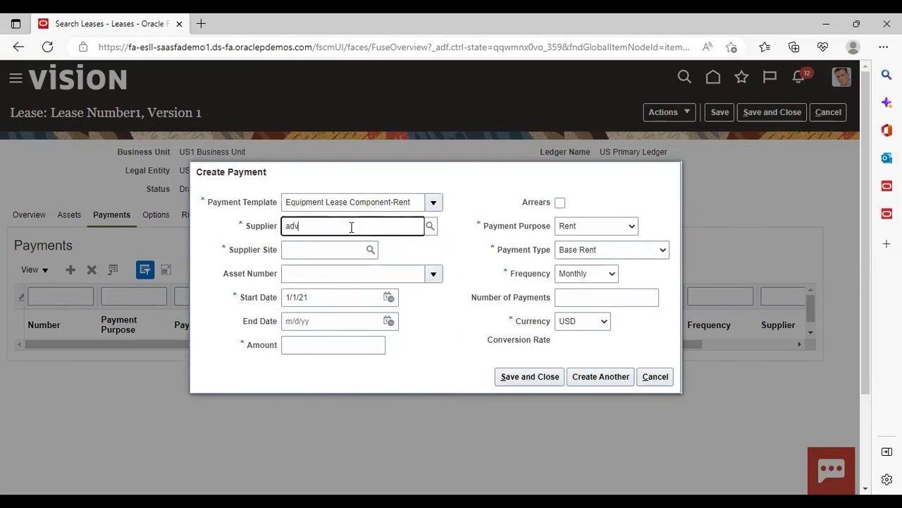
pyautogui.click(316, 245)
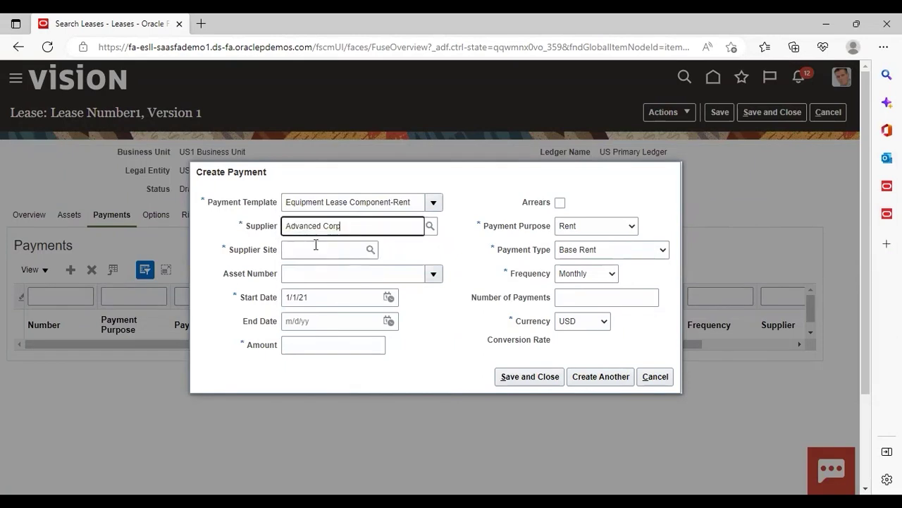
pyautogui.click(371, 252)
pyautogui.click(486, 279)
pyautogui.click(378, 325)
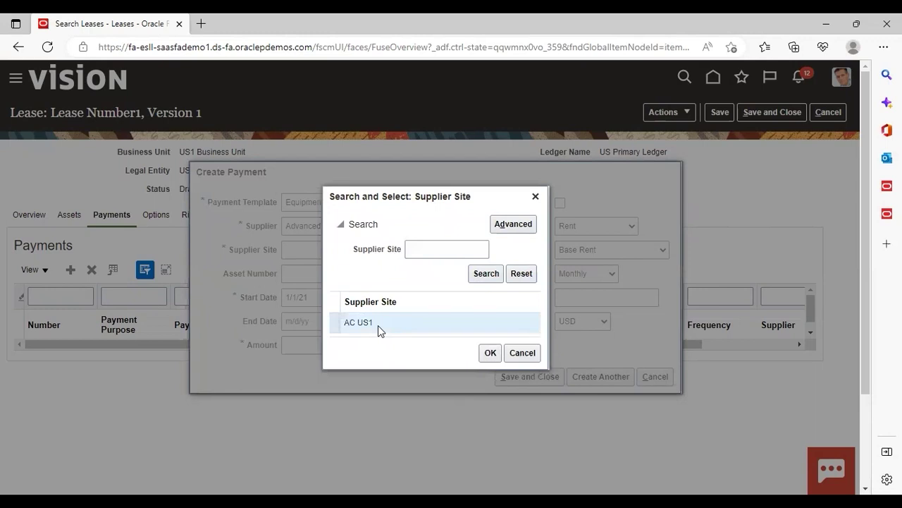
pyautogui.click(488, 354)
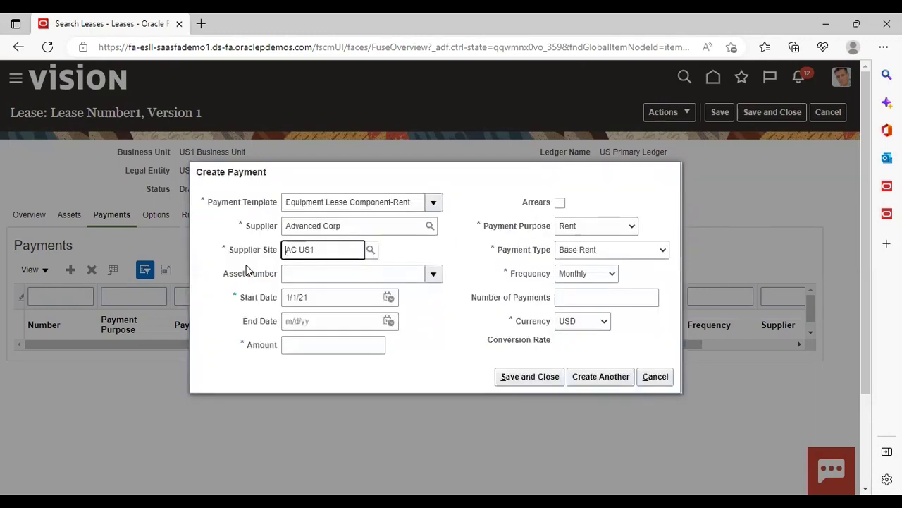
# Step: Link the payment to Asset number1 and set its amount to 14,000
pyautogui.click(432, 275)
pyautogui.click(381, 297)
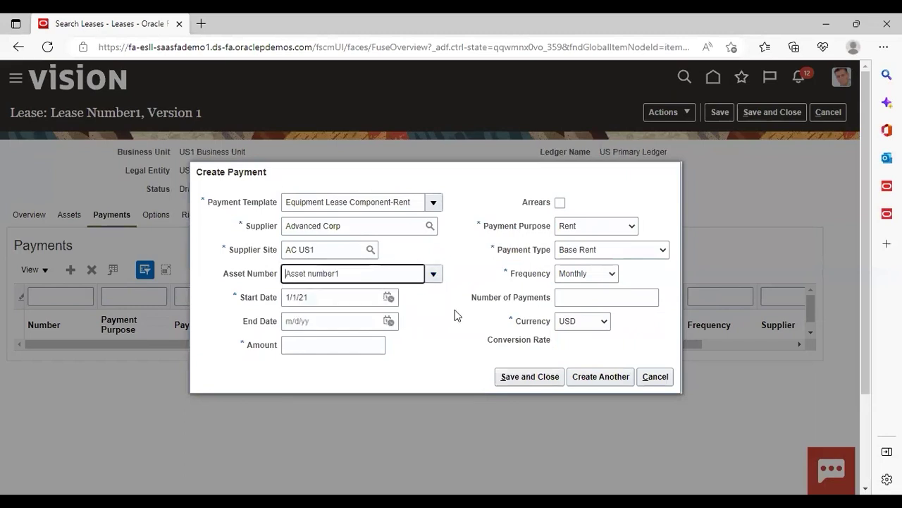
pyautogui.click(328, 344)
pyautogui.write('12')
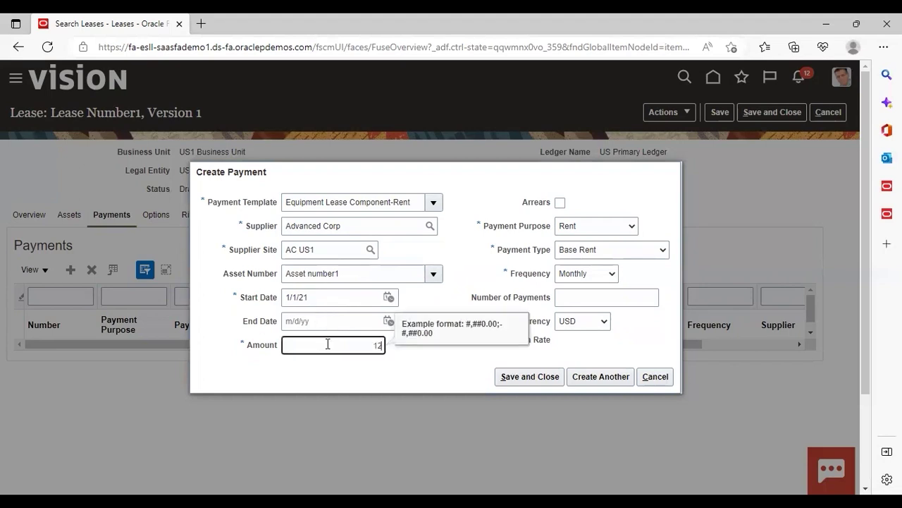
pyautogui.press('BackSpace')
pyautogui.write('4000')
pyautogui.click(420, 361)
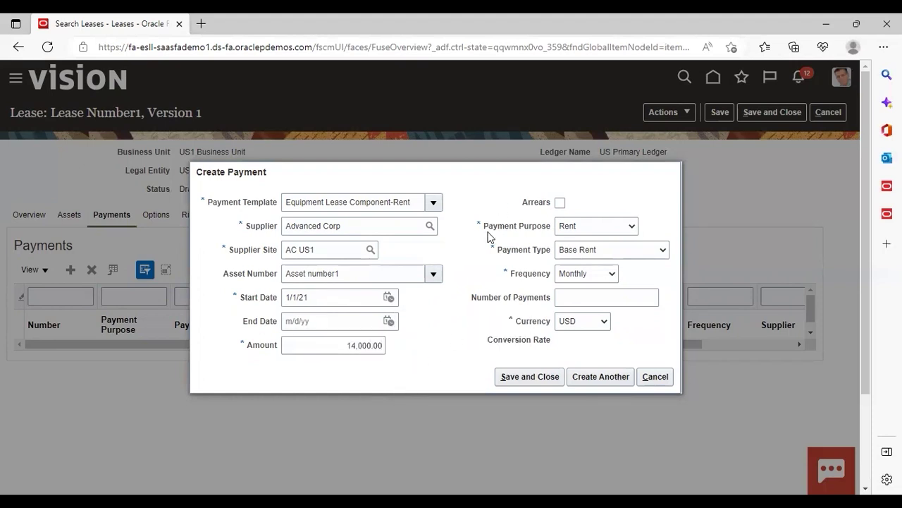
# Step: Review the available payment purposes, payment types and frequencies for the new payment without changing them
pyautogui.click(634, 226)
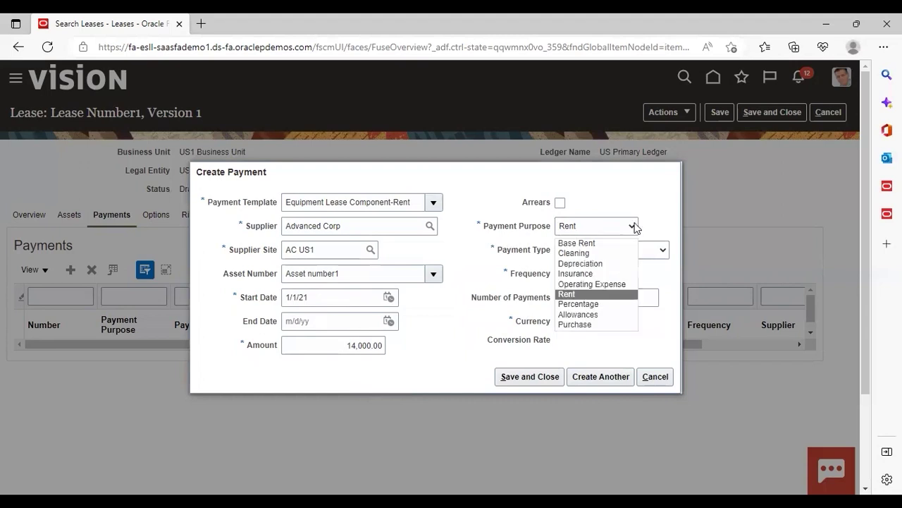
pyautogui.click(634, 225)
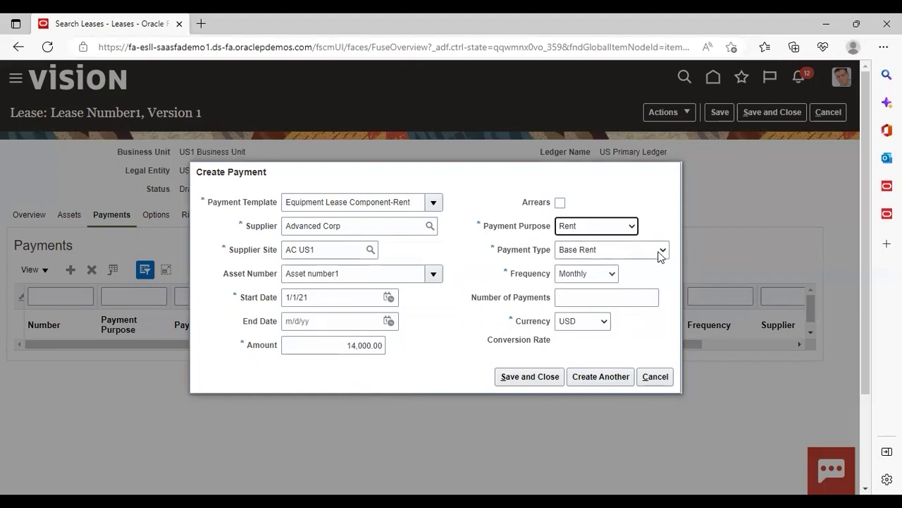
pyautogui.click(661, 250)
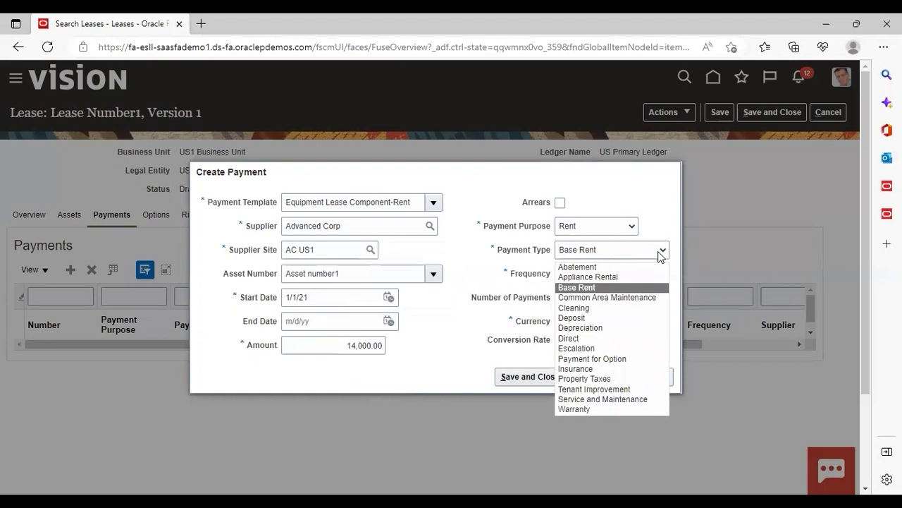
pyautogui.click(661, 251)
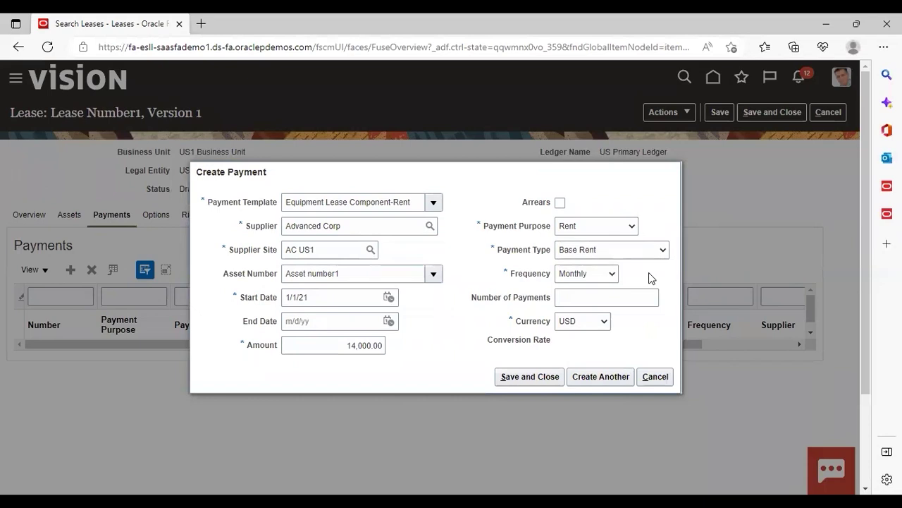
pyautogui.click(612, 275)
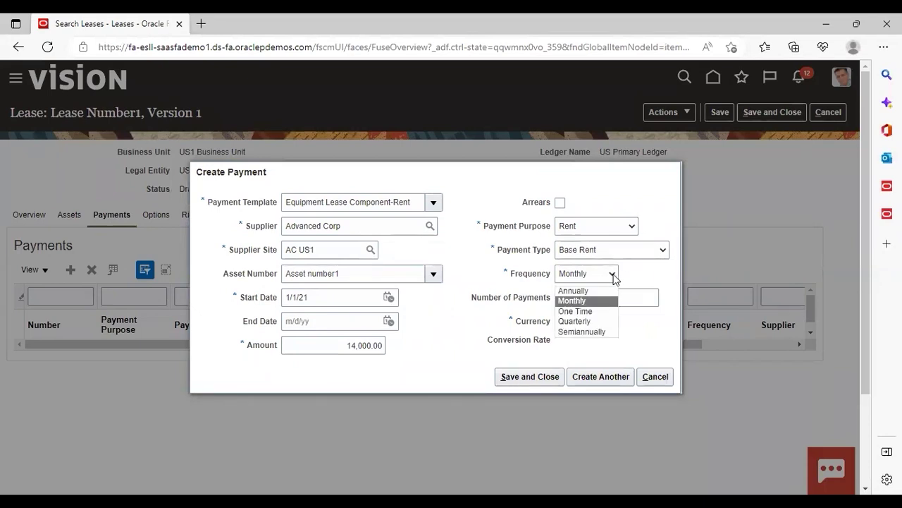
pyautogui.click(612, 276)
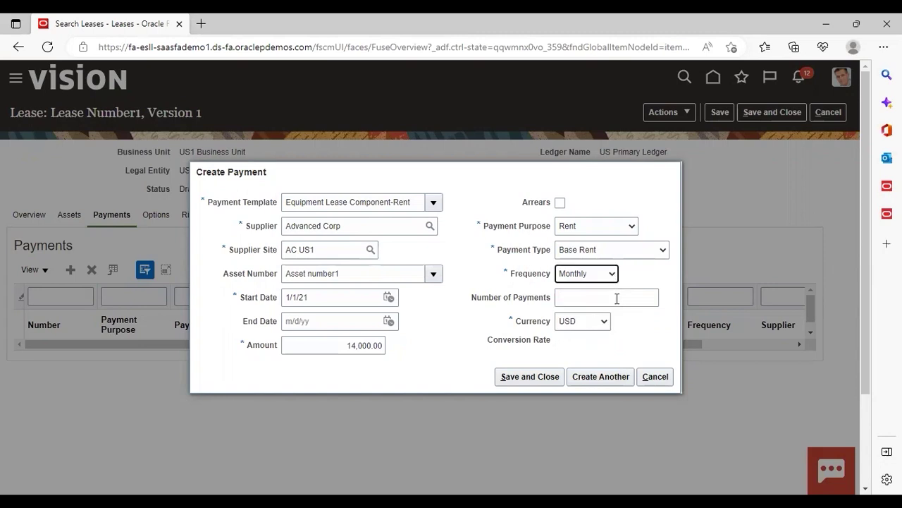
# Step: Set the number of payments to 12 and save the payment to the lease
pyautogui.click(616, 298)
pyautogui.write('12')
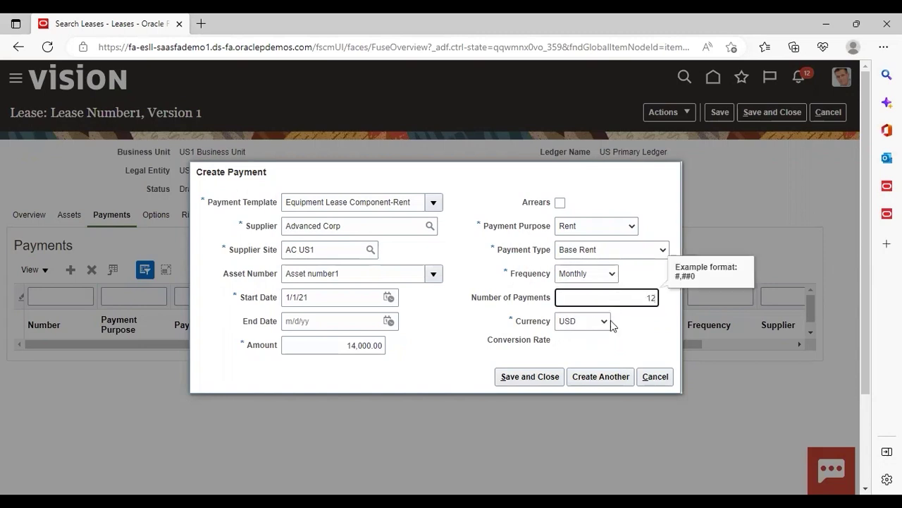
pyautogui.click(631, 356)
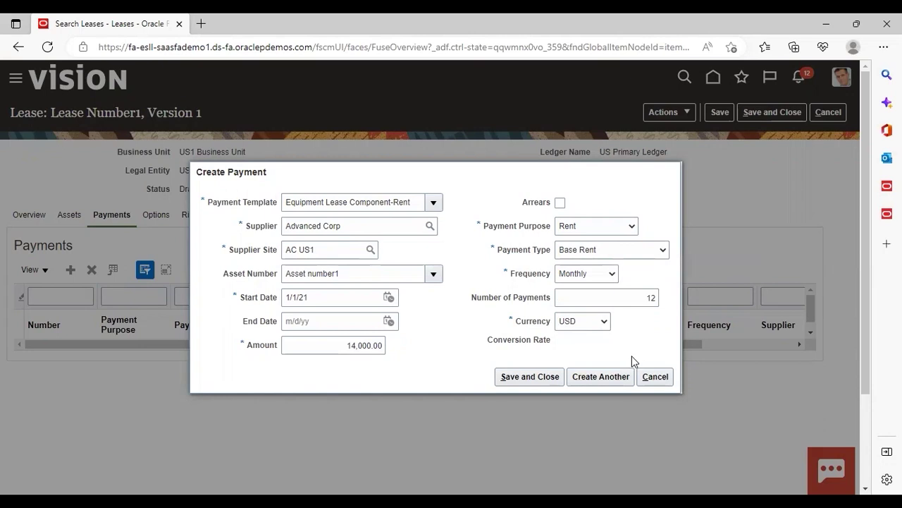
pyautogui.click(523, 377)
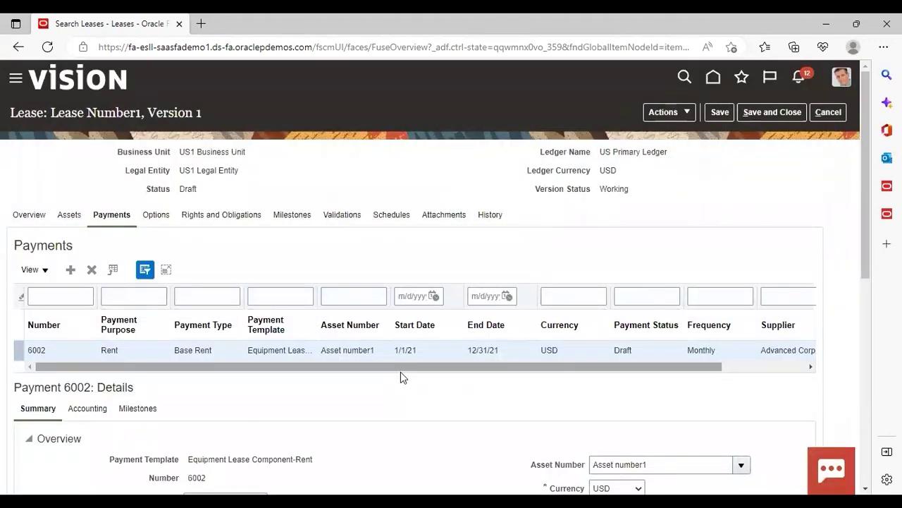
# Step: Validate the lease and view its validation results
pyautogui.click(677, 112)
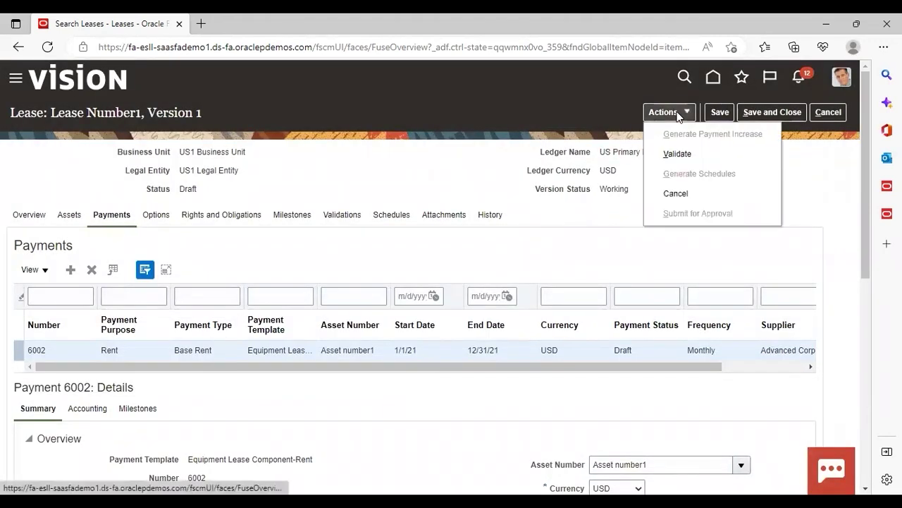
pyautogui.click(679, 153)
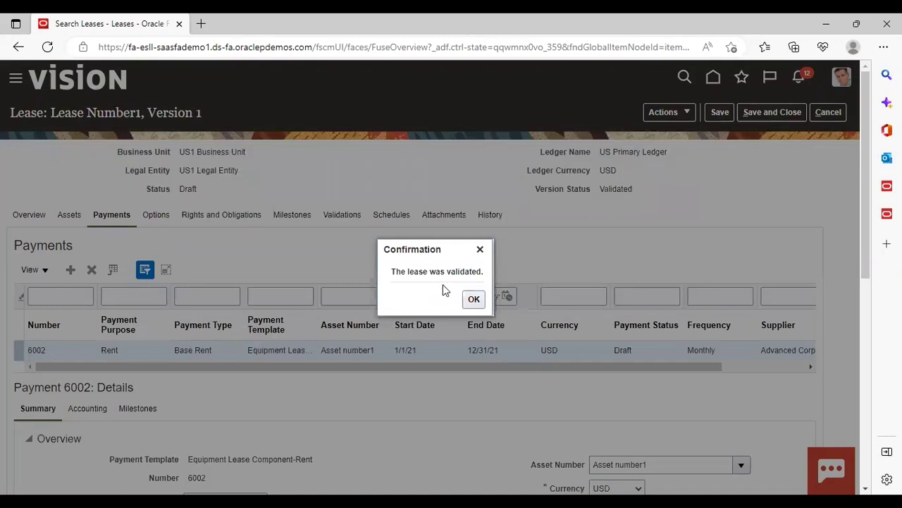
pyautogui.click(474, 299)
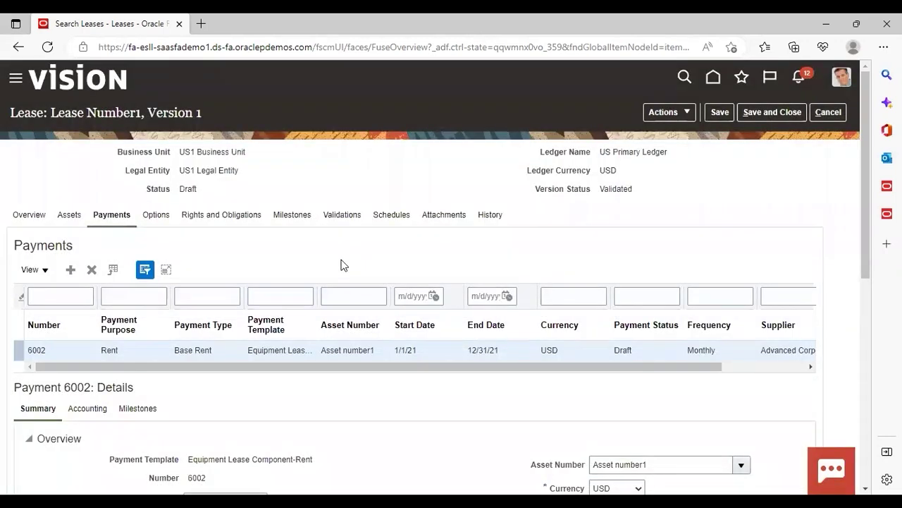
pyautogui.click(343, 216)
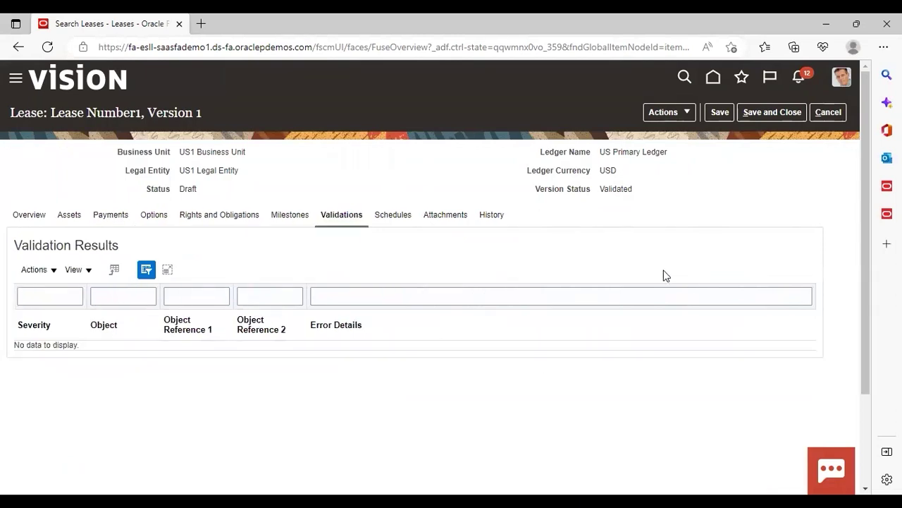
# Step: Generate the lease's schedules and dismiss the confirmation
pyautogui.click(671, 115)
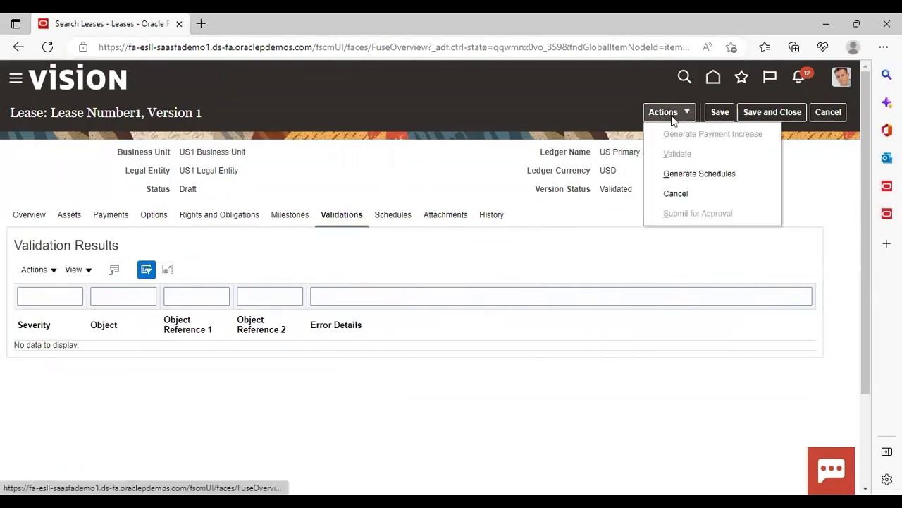
pyautogui.click(679, 173)
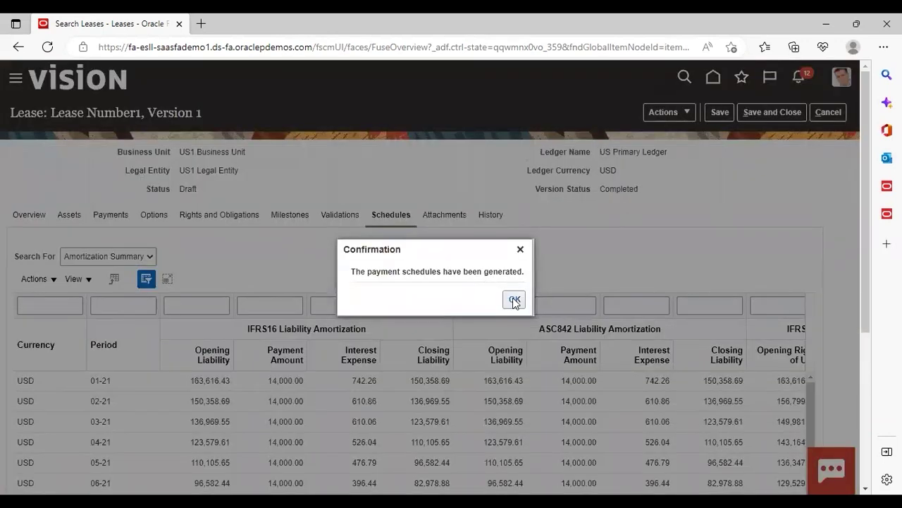
pyautogui.click(515, 301)
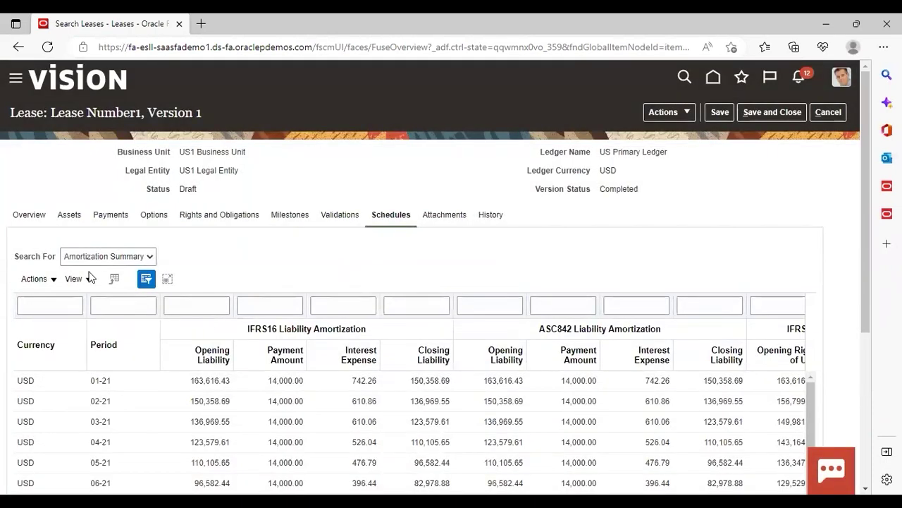
# Step: Check the available schedule views and display the lease's Payment Schedules
pyautogui.click(150, 258)
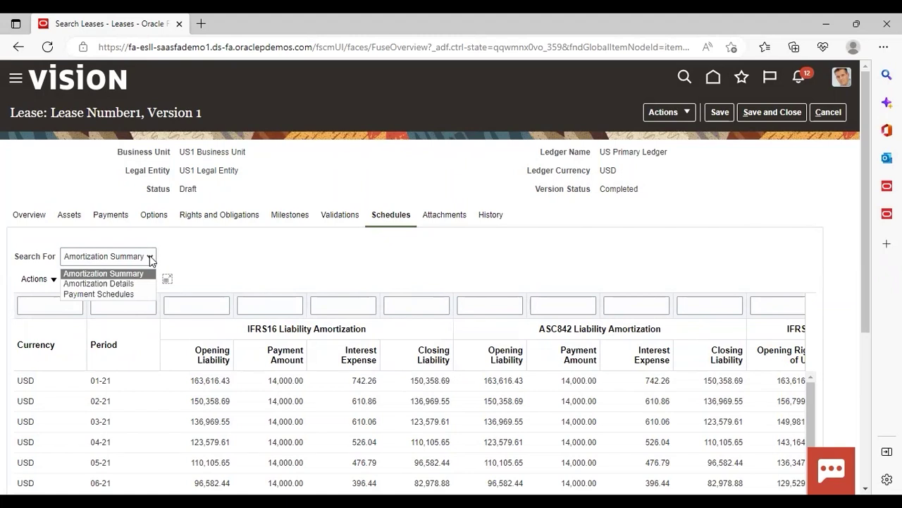
pyautogui.click(150, 258)
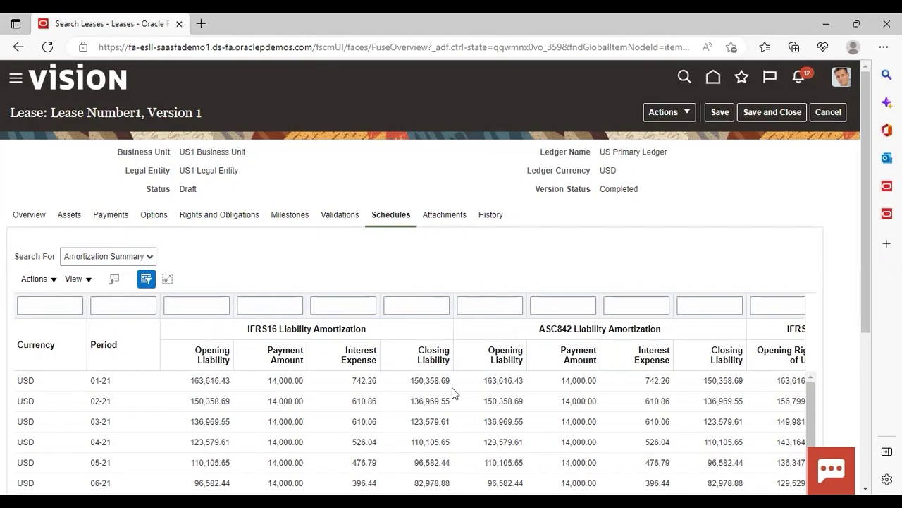
pyautogui.click(150, 258)
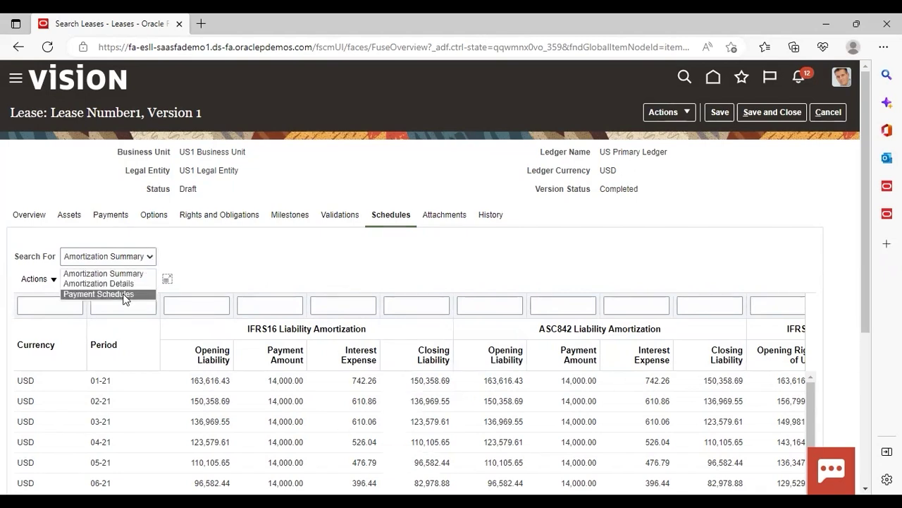
pyautogui.click(120, 294)
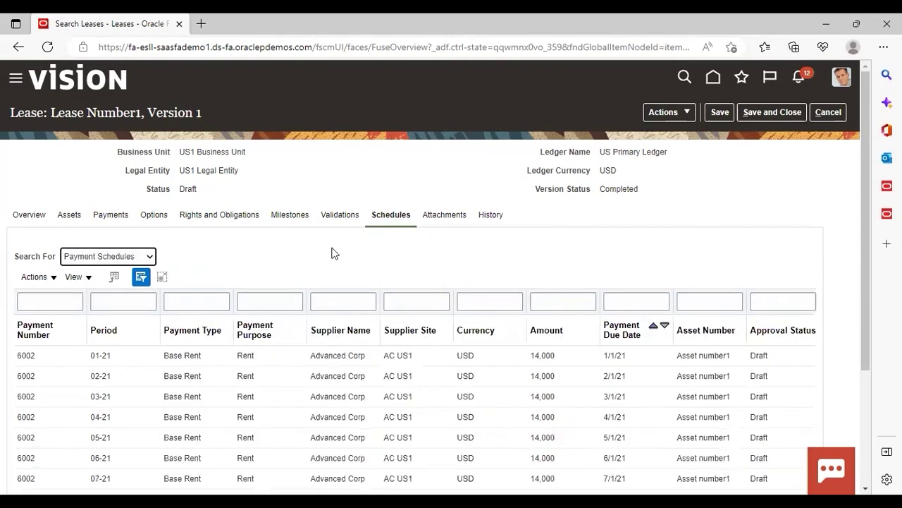
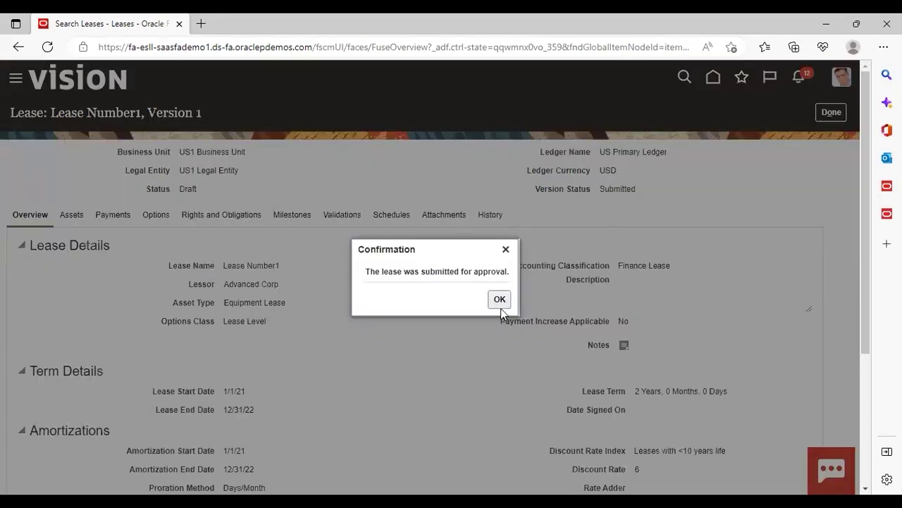
# Step: Dismiss the lease's approval submission confirmation and open the BPM Worklist from the notifications
pyautogui.click(499, 299)
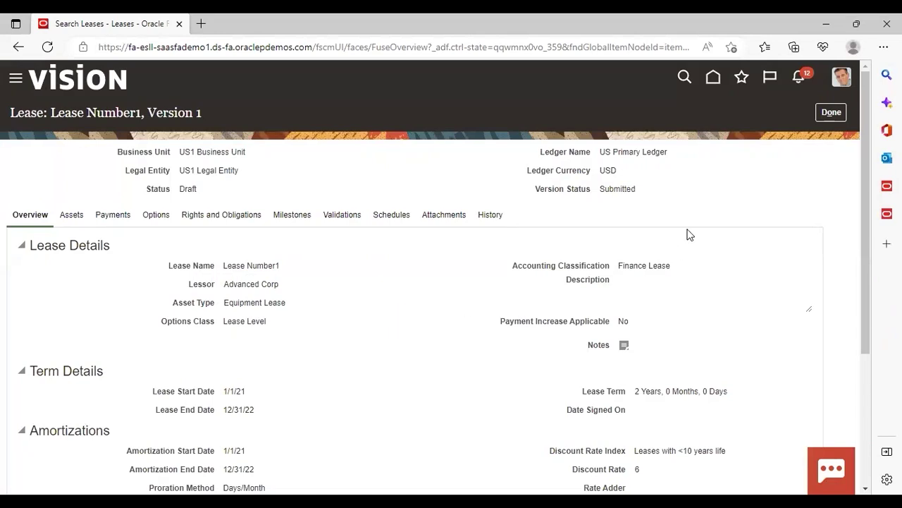
pyautogui.click(800, 78)
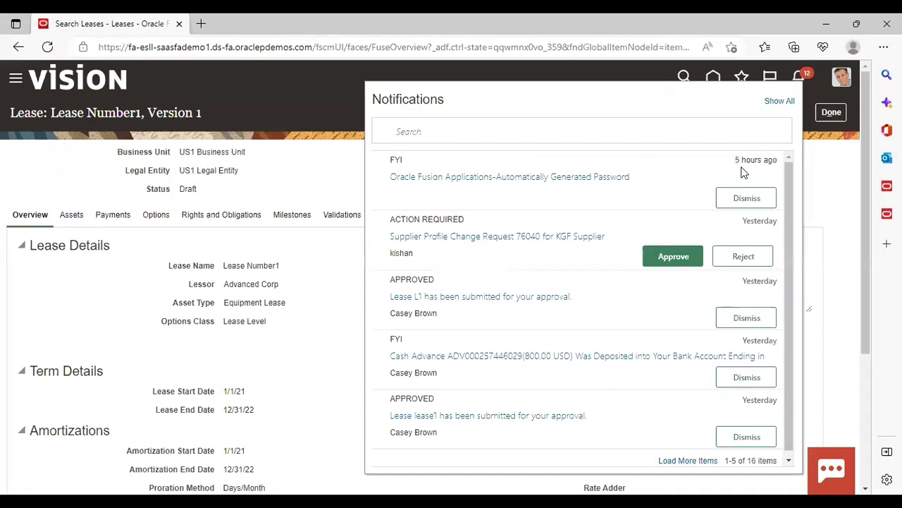
pyautogui.click(487, 177)
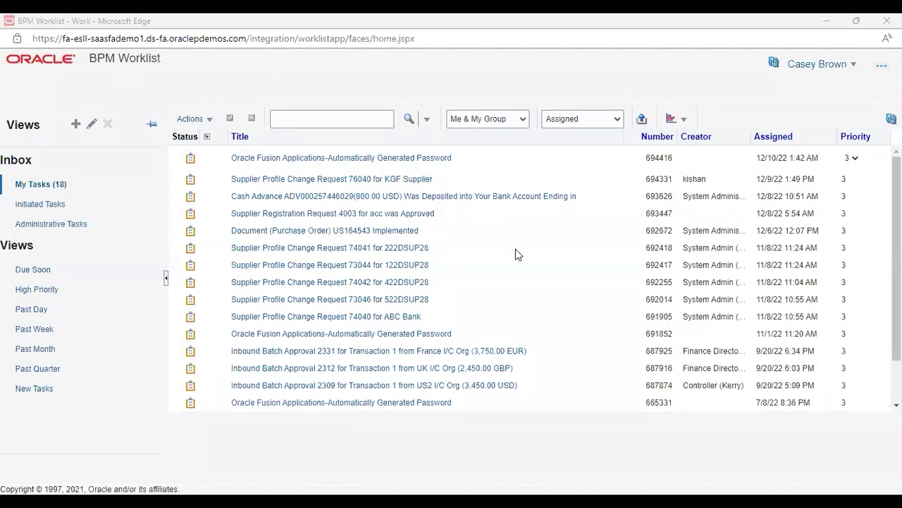
# Step: Open the Task Configuration area of the BPM Worklist administration
pyautogui.click(812, 66)
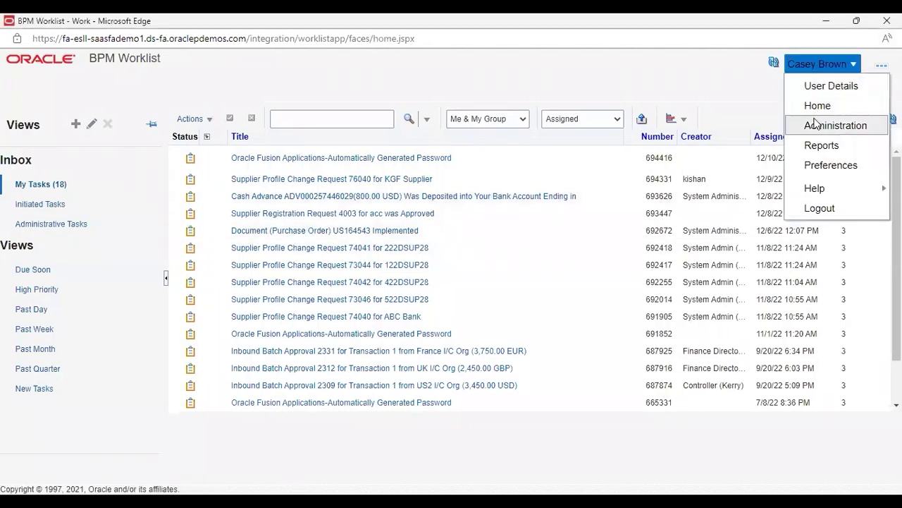
pyautogui.click(815, 125)
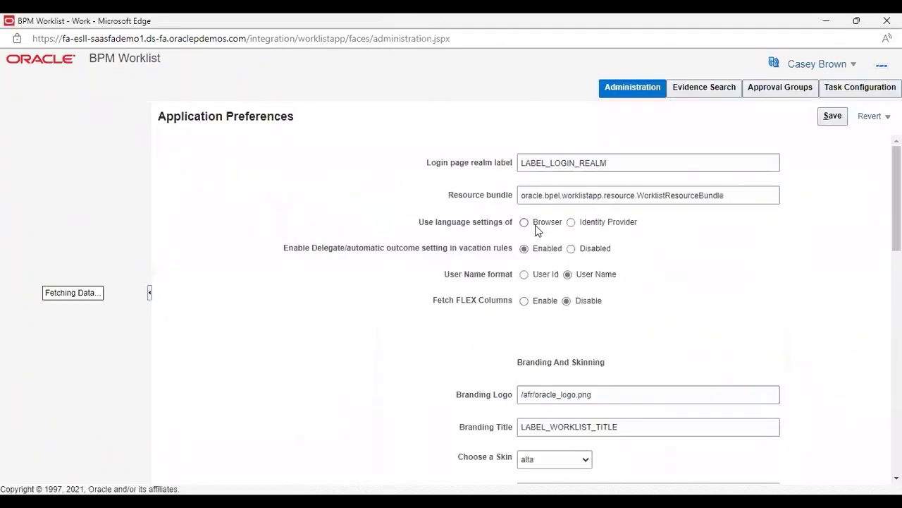
pyautogui.click(844, 86)
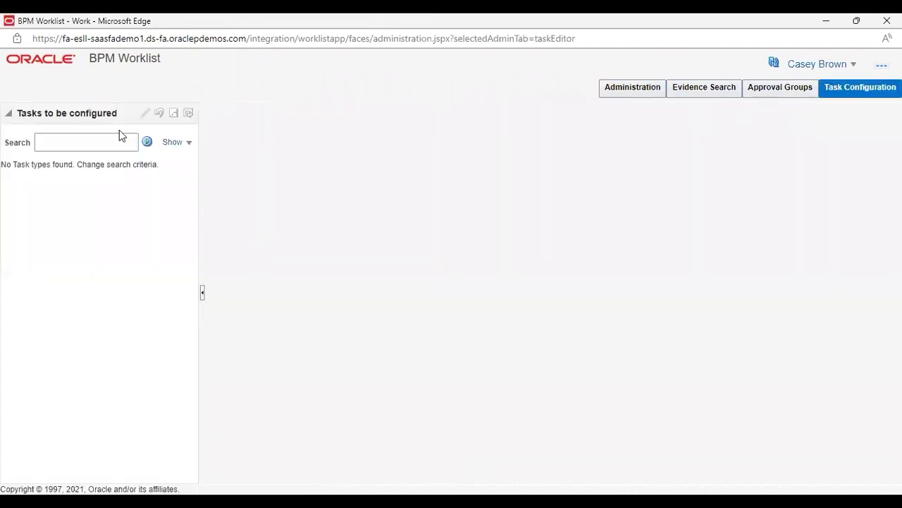
# Step: Search the tasks to be configured for "*Fin" and locate FinLeaseApproval in the list
pyautogui.click(115, 143)
pyautogui.click(100, 186)
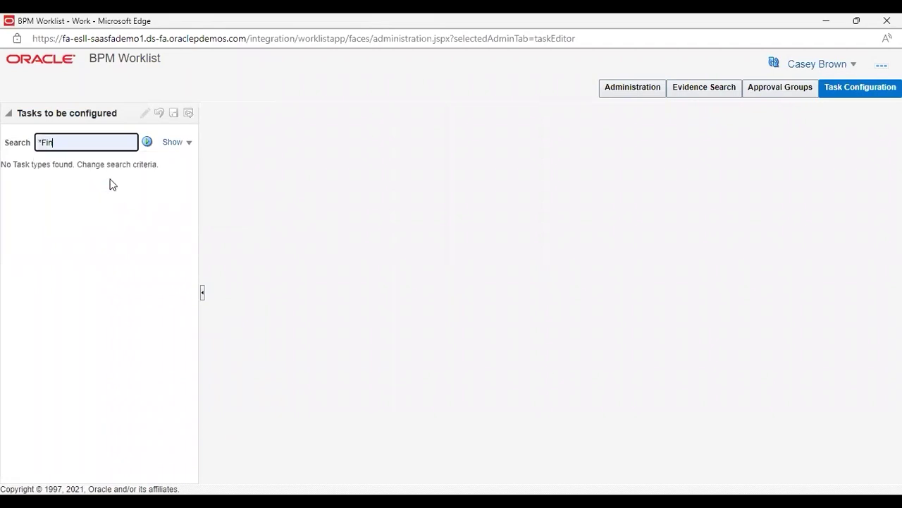
pyautogui.click(147, 143)
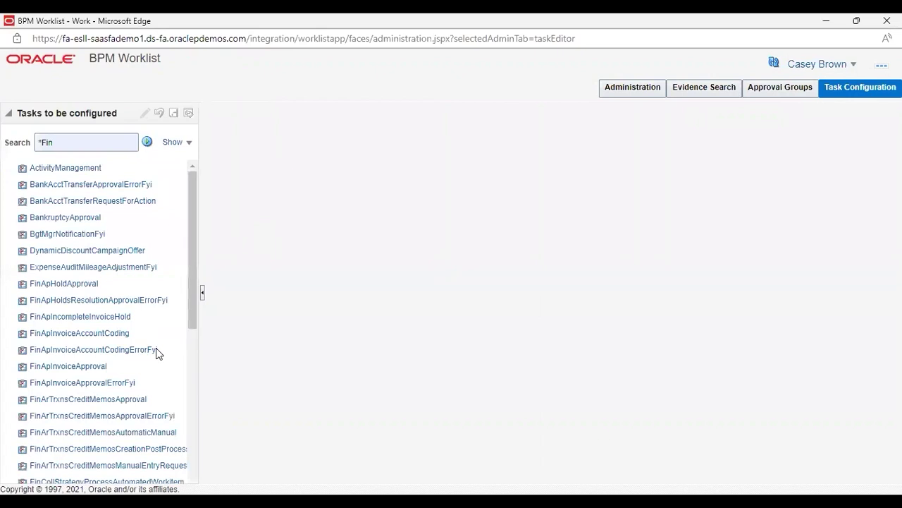
pyautogui.click(191, 423)
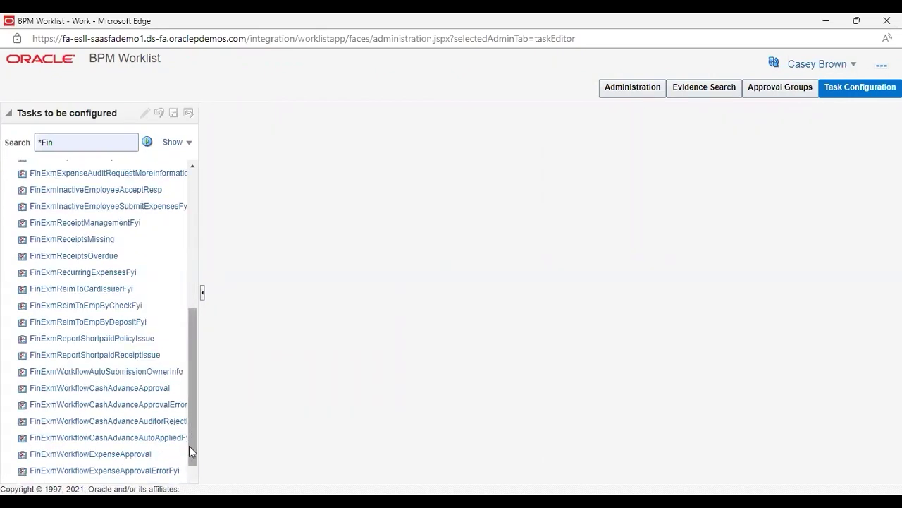
pyautogui.scroll(-1, 102, 317)
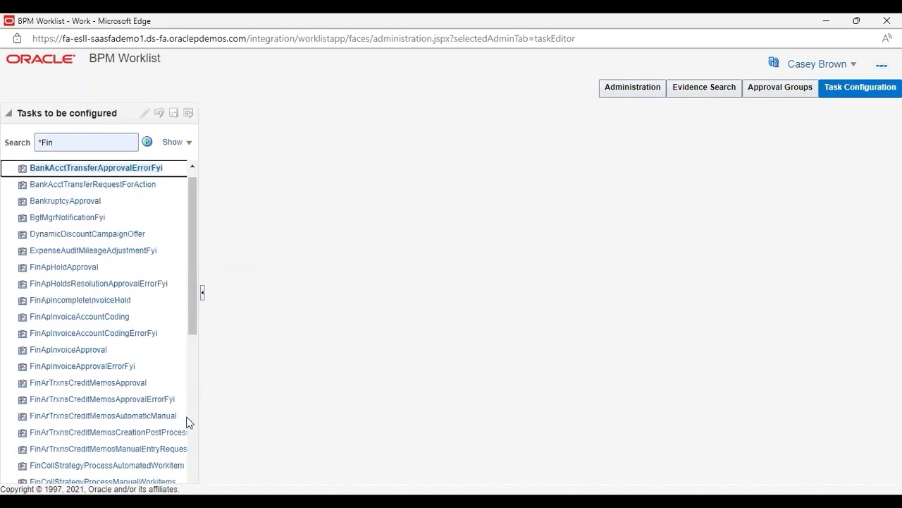
pyautogui.click(190, 424)
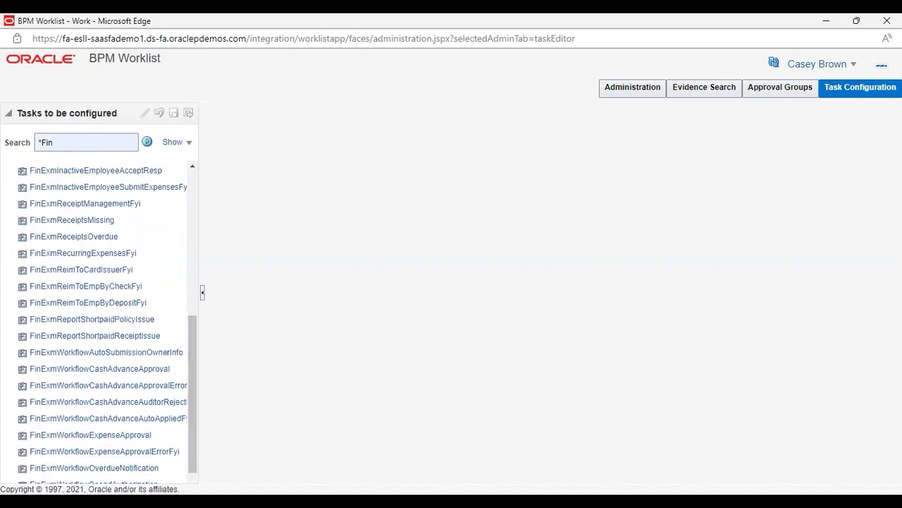
pyautogui.scroll(-3, 190, 454)
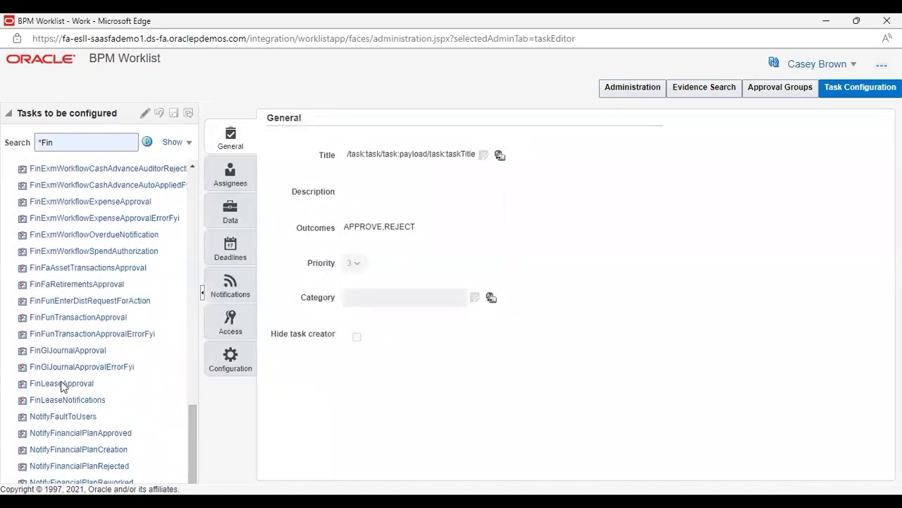
# Step: Open the FinLeaseApproval task and review its Lease Approvers assignee settings
pyautogui.click(54, 385)
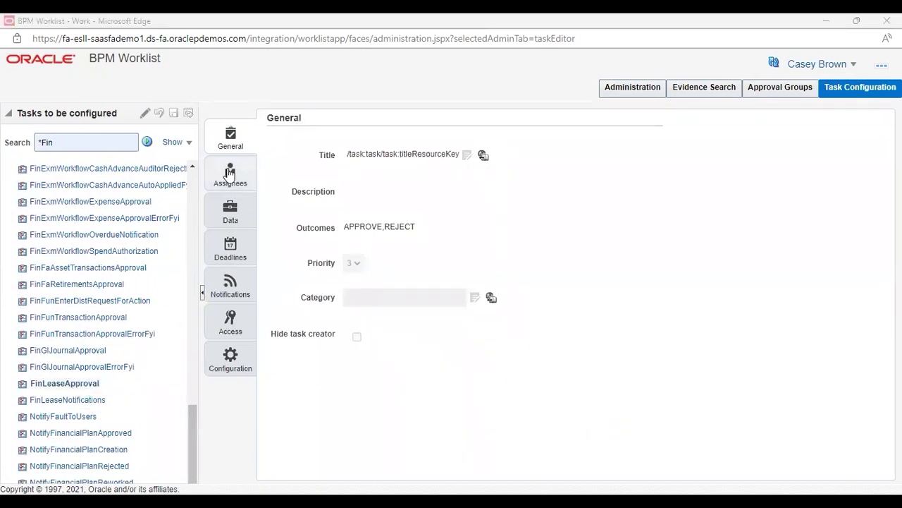
pyautogui.click(230, 174)
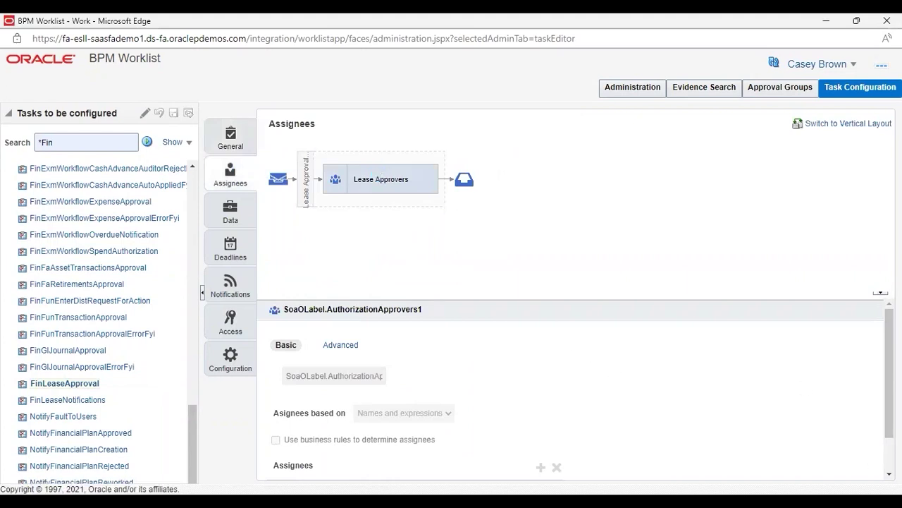
pyautogui.click(889, 474)
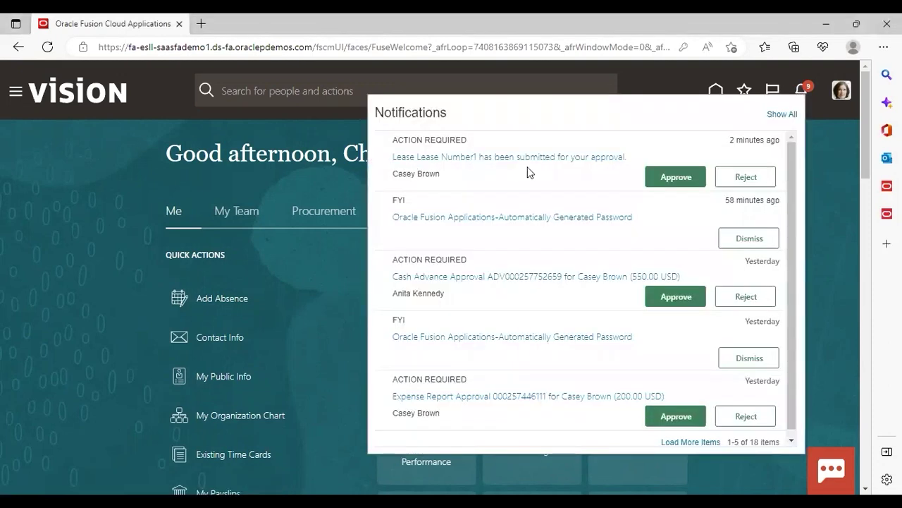
# Step: Approve the submitted lease Lease Number1 from the approver's notifications
pyautogui.click(680, 178)
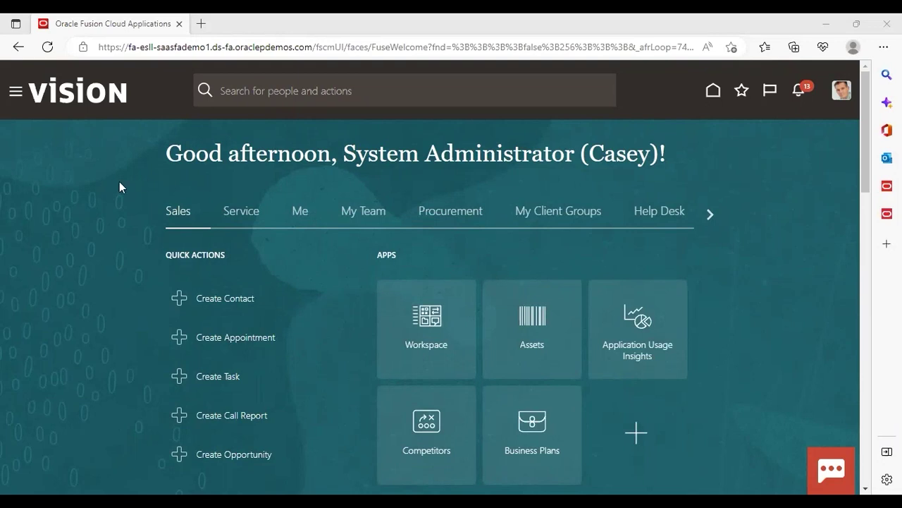
# Step: Open the Leases page of Lease Accounting in the administrator's session
pyautogui.click(15, 96)
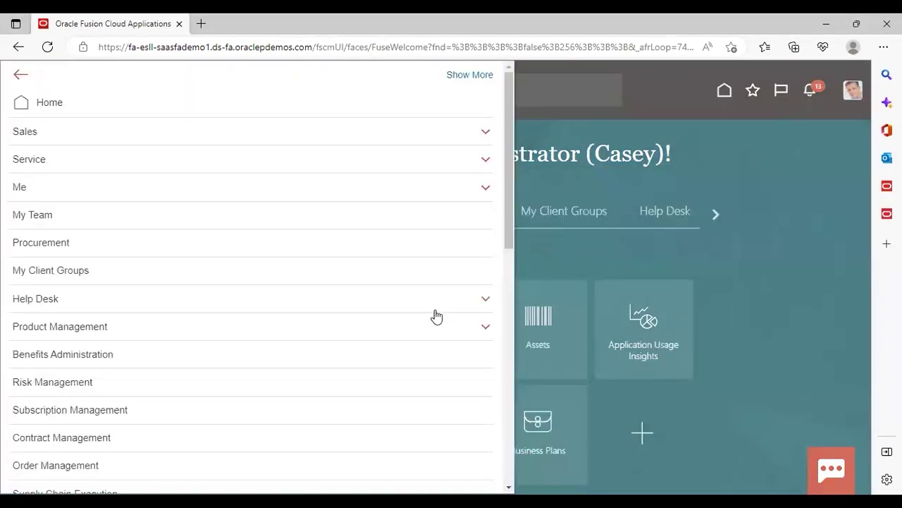
pyautogui.click(511, 426)
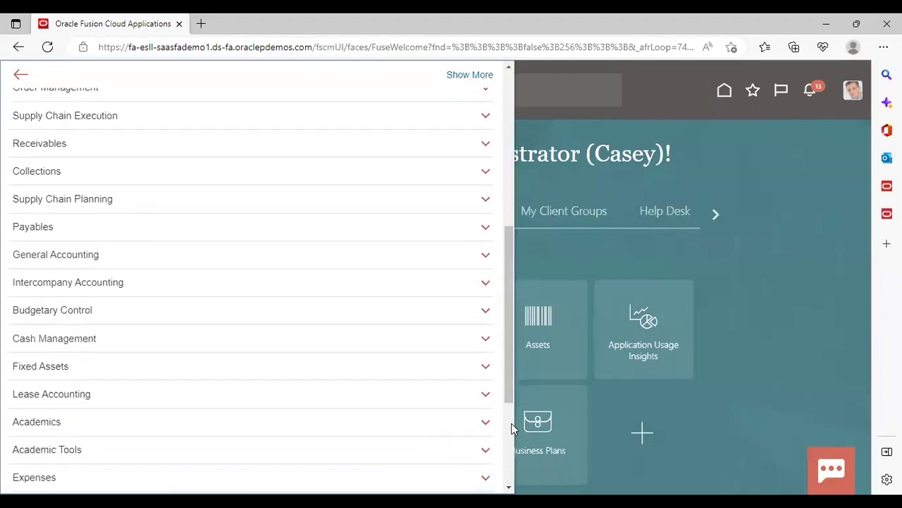
pyautogui.click(513, 458)
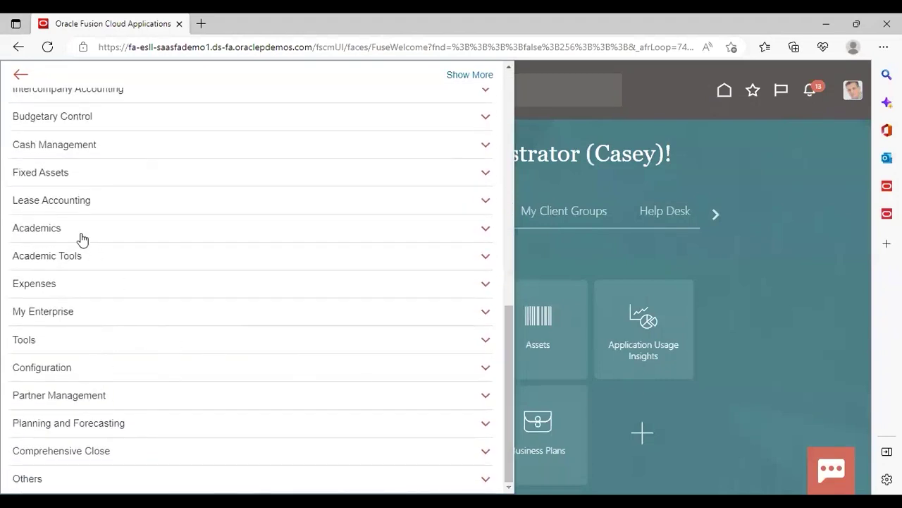
pyautogui.click(79, 203)
pyautogui.click(51, 221)
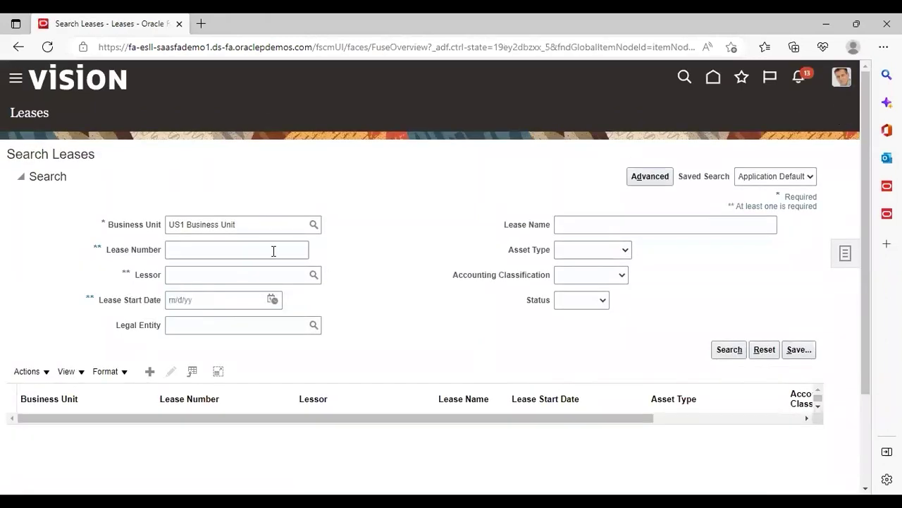
# Step: Search US1 Business Unit for lease numbers starting with "lease" and open Lease Number1
pyautogui.click(249, 244)
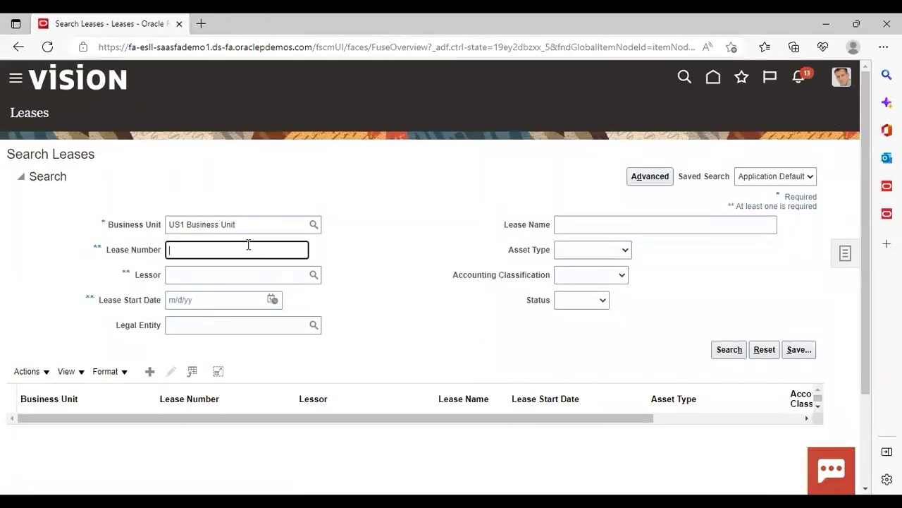
pyautogui.write('lease')
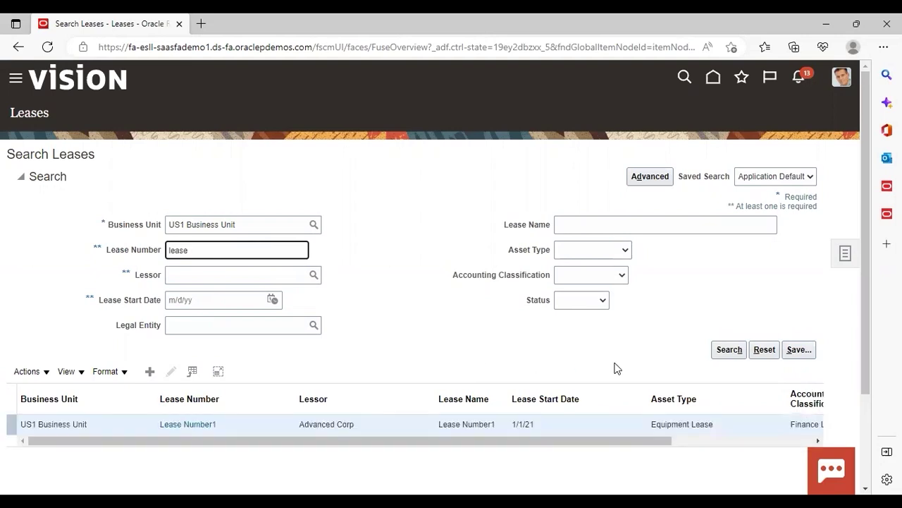
pyautogui.click(192, 426)
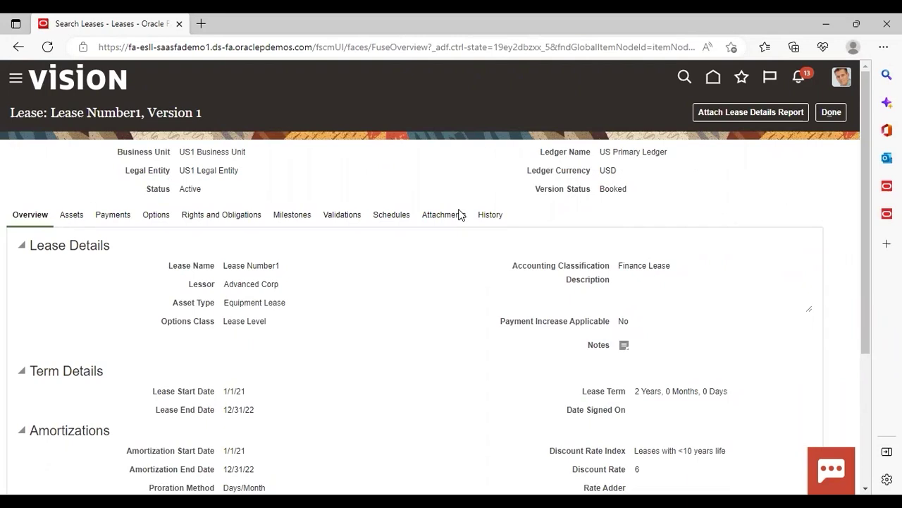
# Step: Attach the lease details report to Lease Number1 and dismiss the request information
pyautogui.click(756, 113)
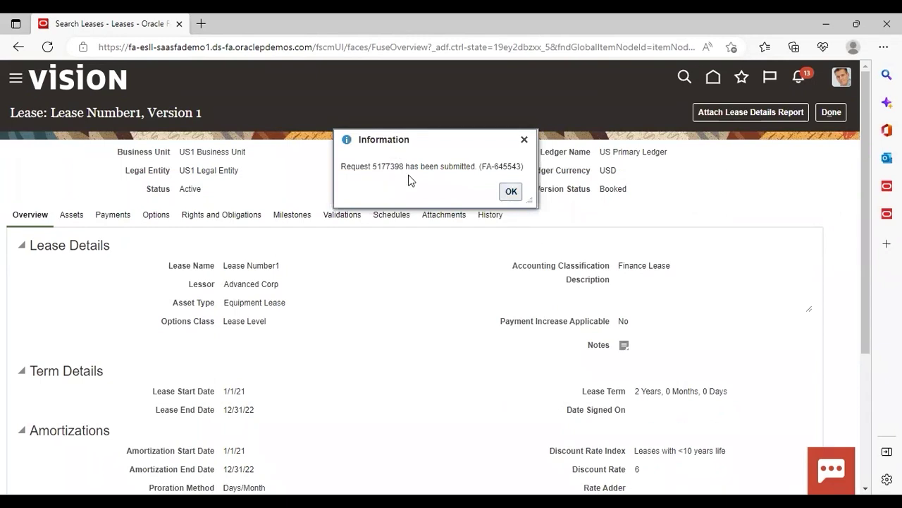
pyautogui.click(512, 191)
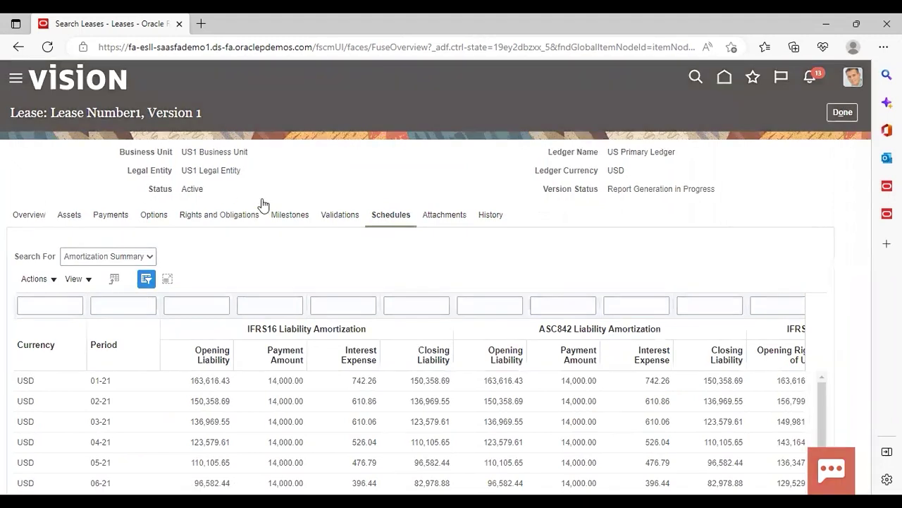
# Step: Open Scheduled Processes and refresh the process list to check the status of the lease report request
pyautogui.scroll(-8, 511, 439)
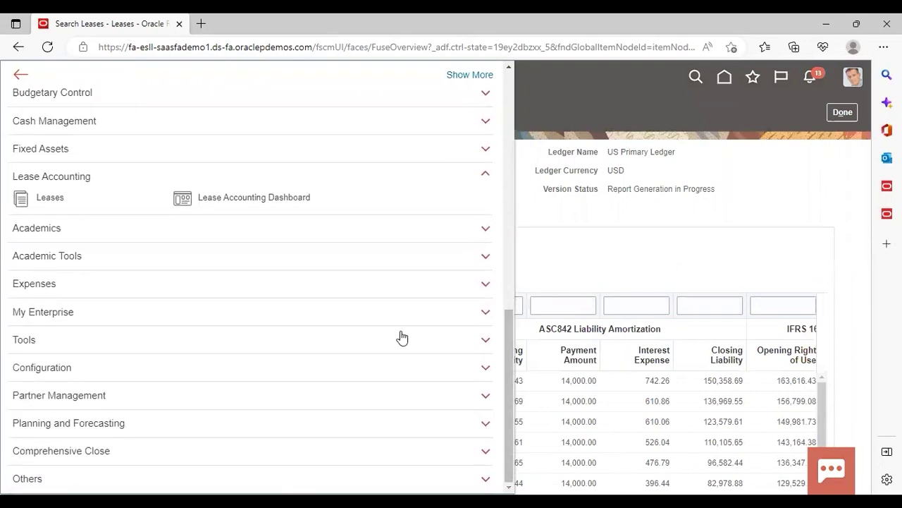
pyautogui.click(402, 338)
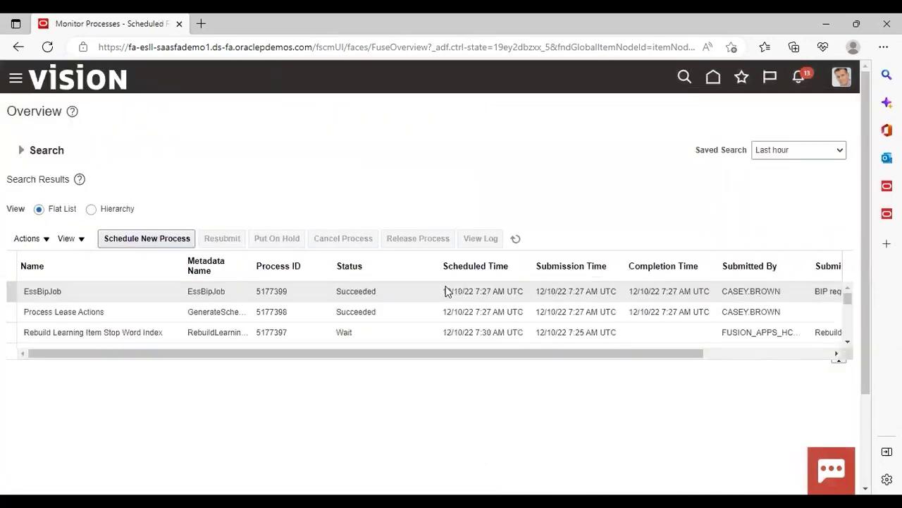
pyautogui.click(516, 241)
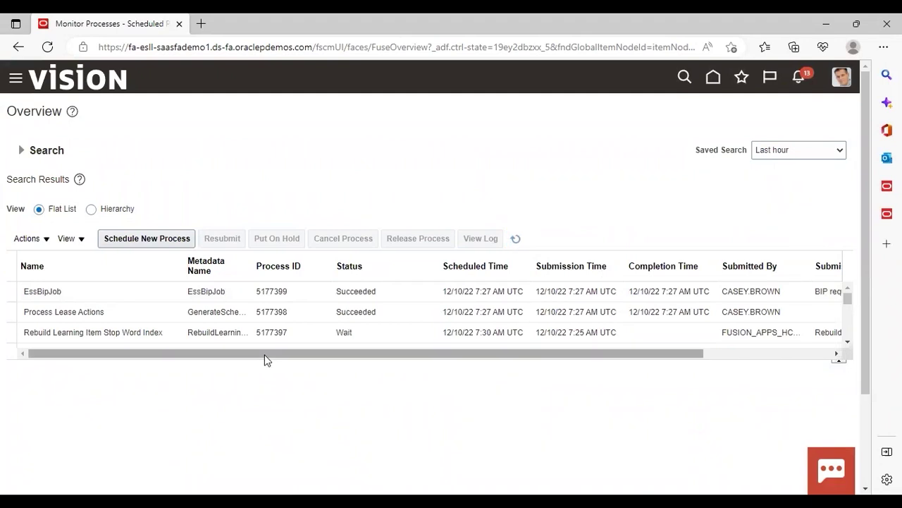
pyautogui.click(517, 241)
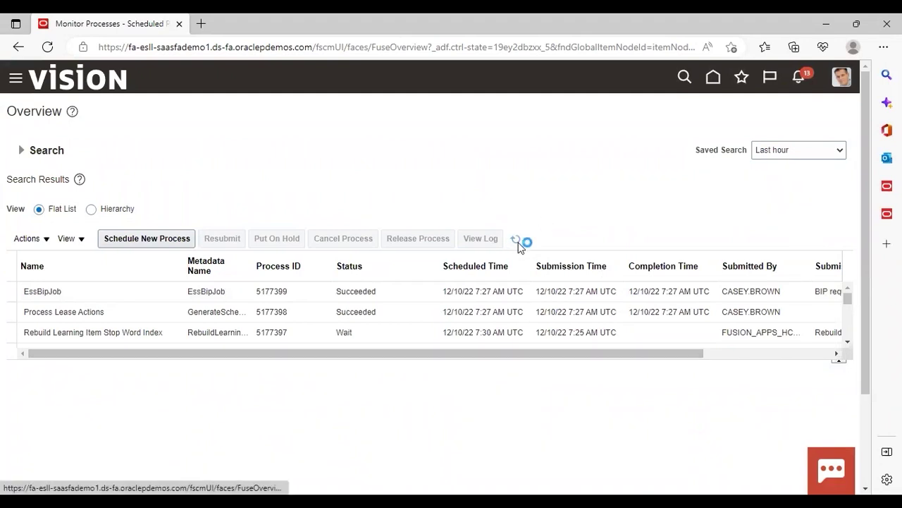
pyautogui.click(516, 242)
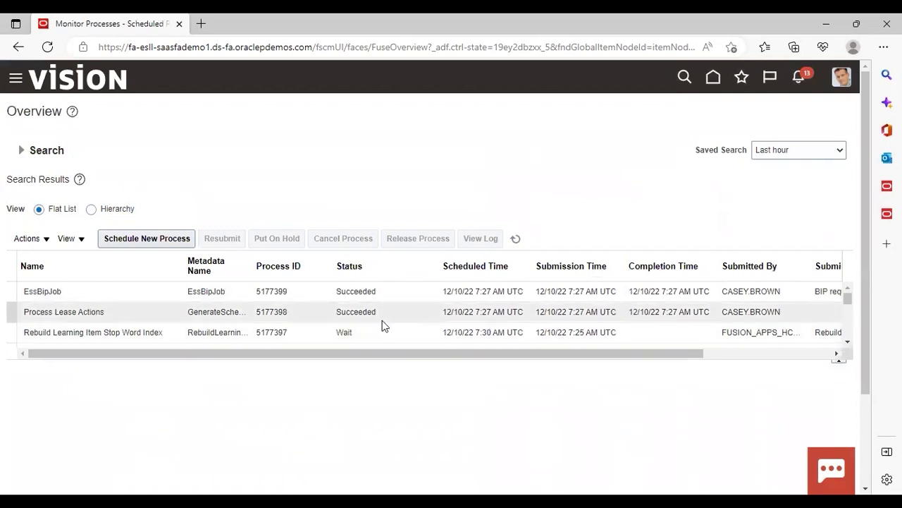
# Step: Return to the Leases page and open Lease Number1 by searching for lease numbers starting with "lease"
pyautogui.click(14, 79)
pyautogui.scroll(-5, 512, 470)
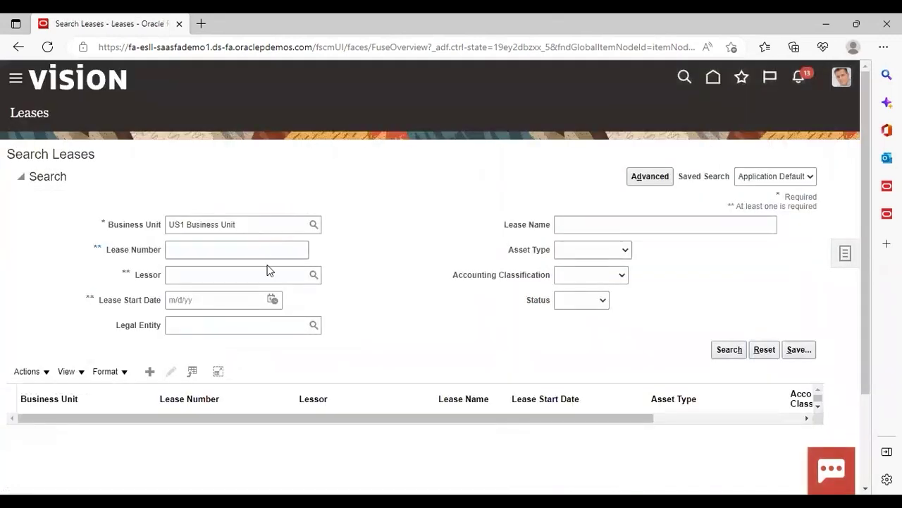
pyautogui.click(261, 246)
pyautogui.write('lease')
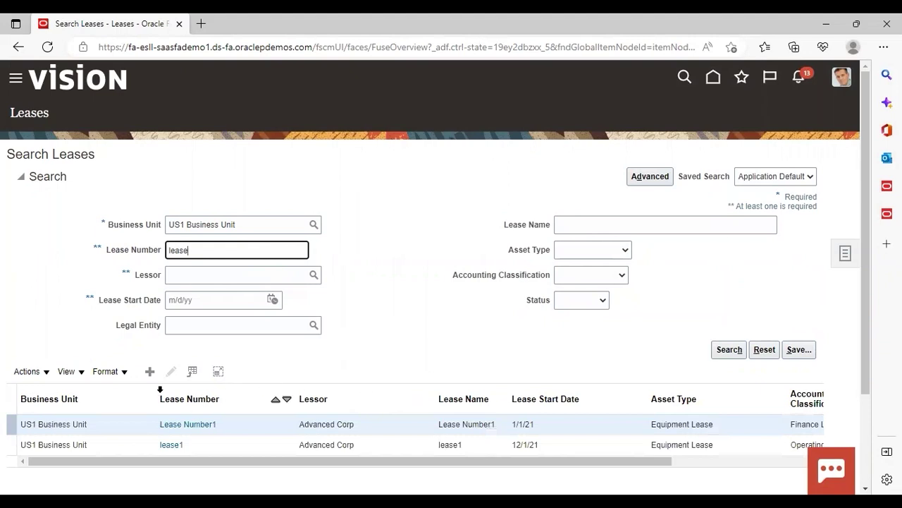
pyautogui.click(188, 425)
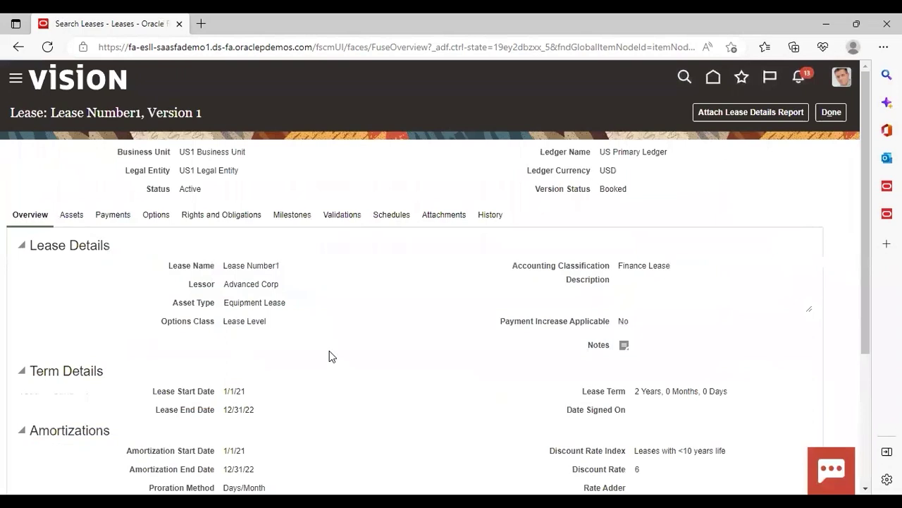
pyautogui.click(385, 217)
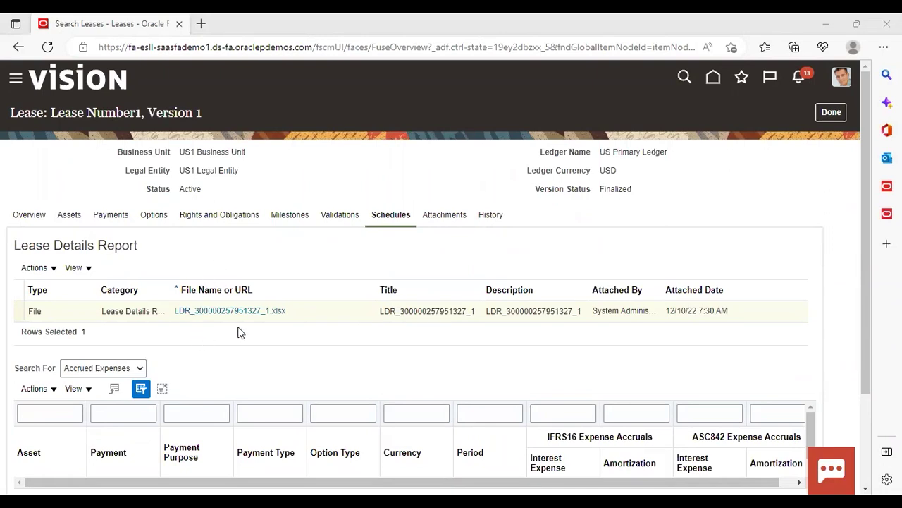
pyautogui.click(200, 311)
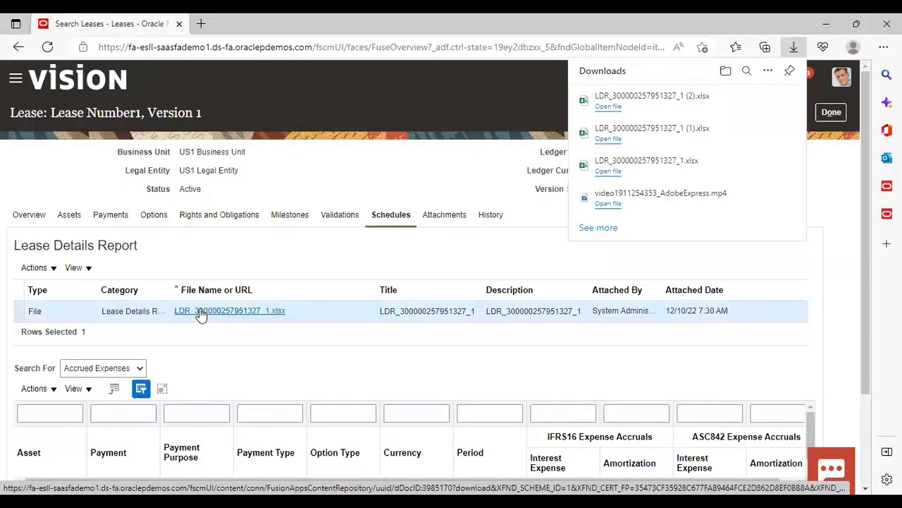
pyautogui.click(596, 106)
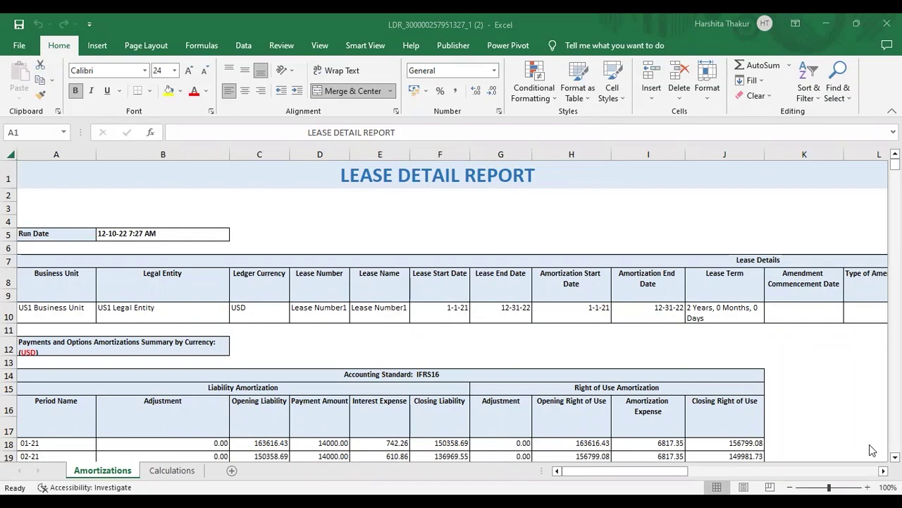
# Step: Examine the IFRS16 and ASC842 liability and right-of-use amortizations on the report's Amortizations sheet
pyautogui.scroll(-3, 452, 310)
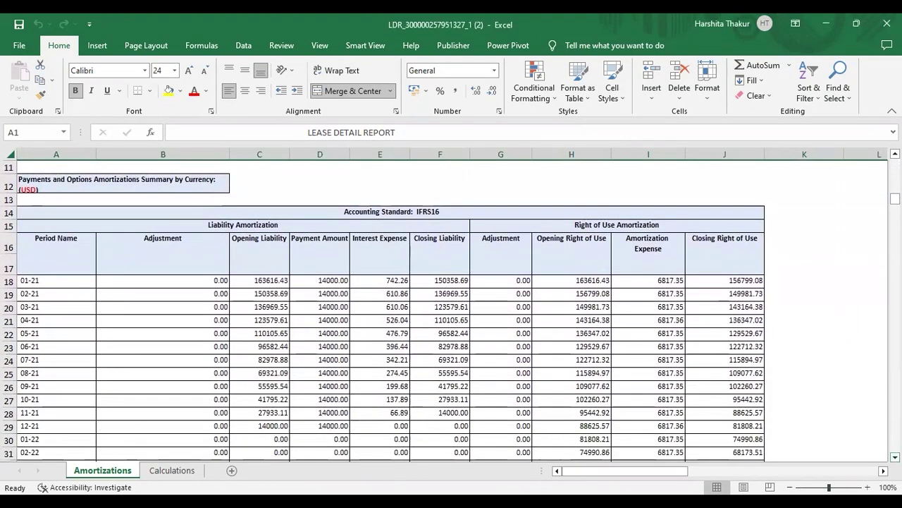
pyautogui.click(850, 471)
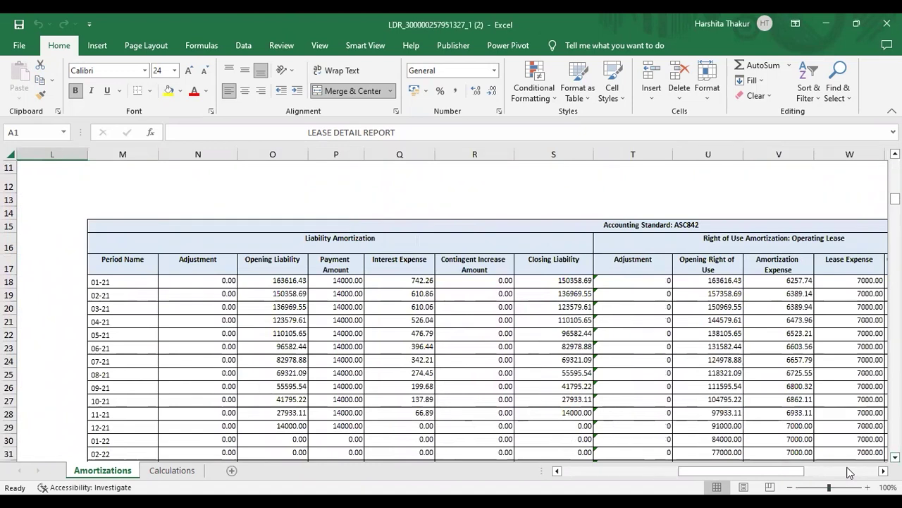
pyautogui.click(620, 471)
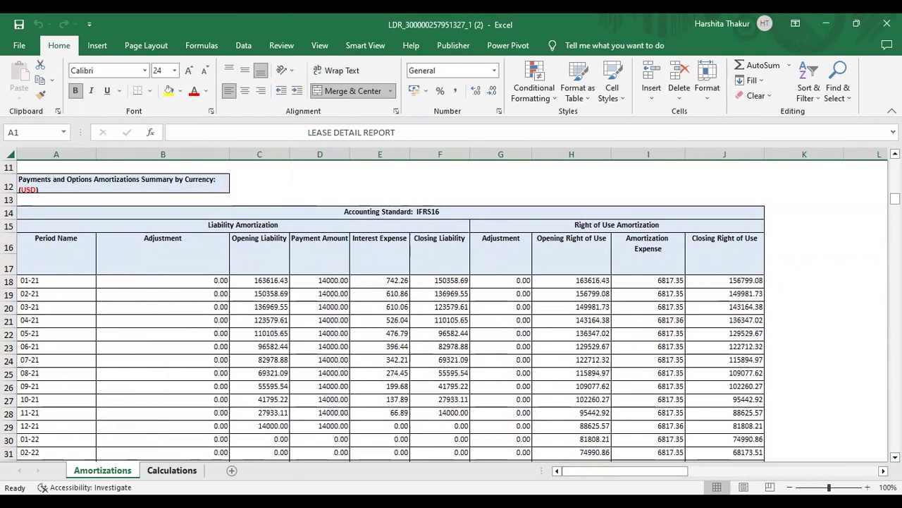
# Step: Review the payment lines, transactions and amortizations on the Calculations sheet and return to the closing liability for period 04-21 on the Amortizations sheet
pyautogui.hotkey('ctrl', 'pagedown')
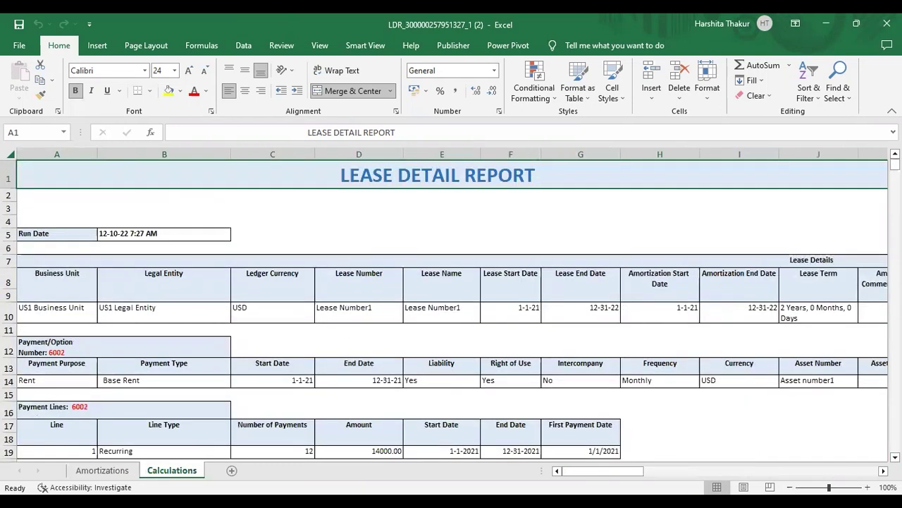
pyautogui.scroll(-6, 881, 436)
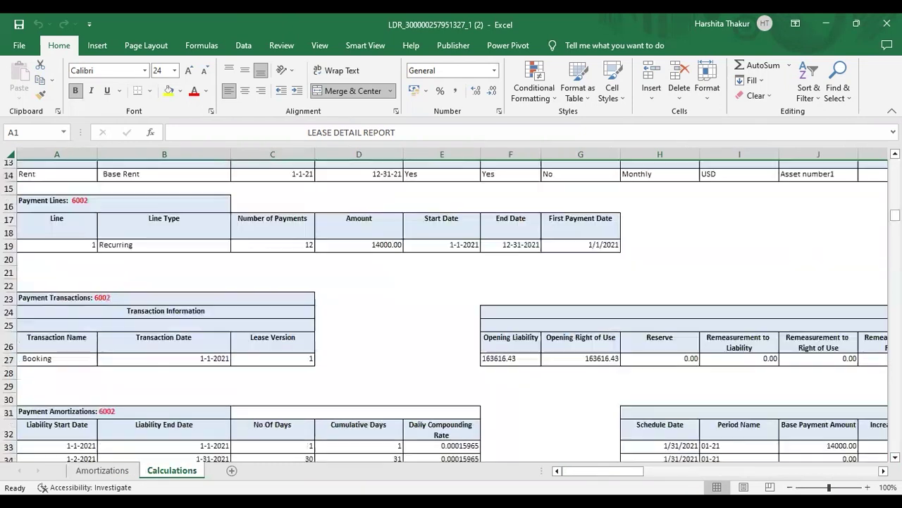
pyautogui.scroll(-7, 451, 311)
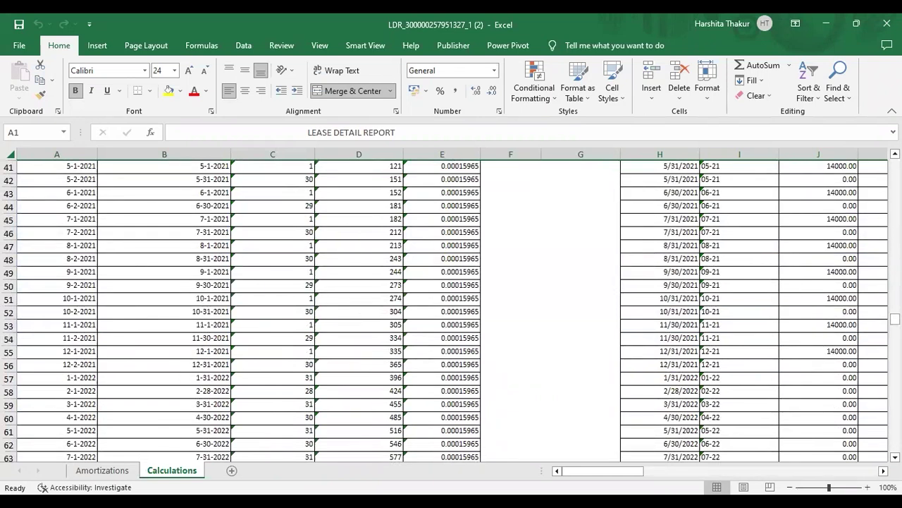
pyautogui.scroll(13, 451, 310)
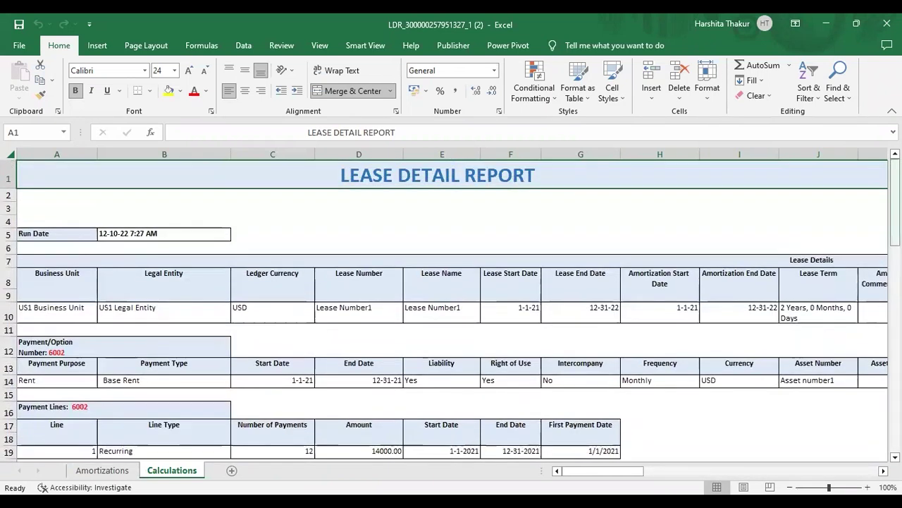
pyautogui.click(102, 471)
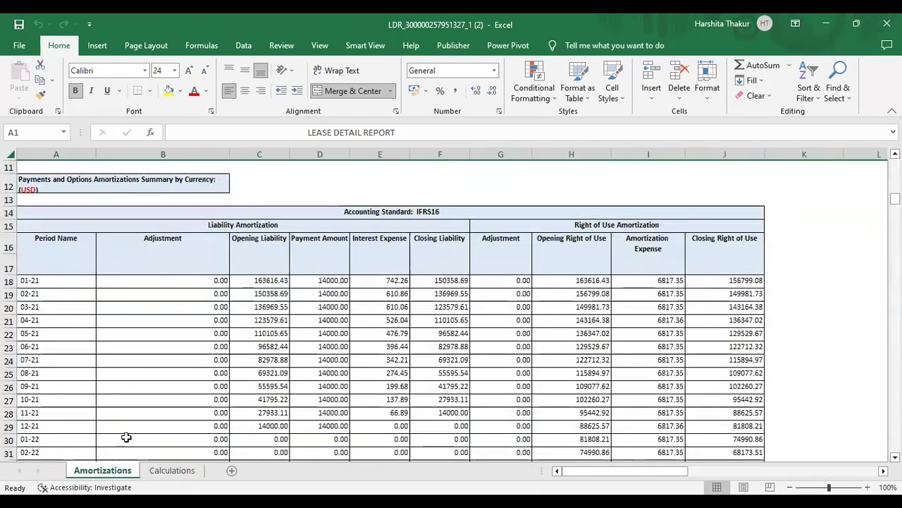
pyautogui.click(453, 320)
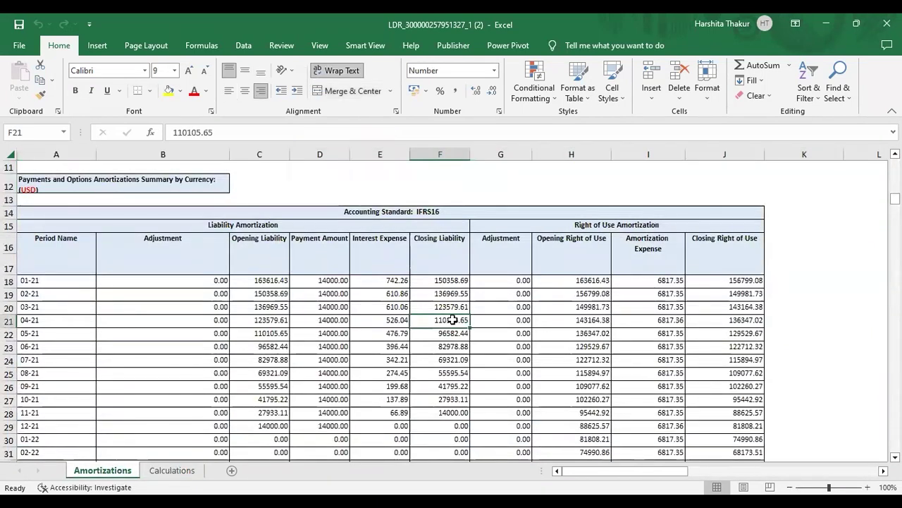